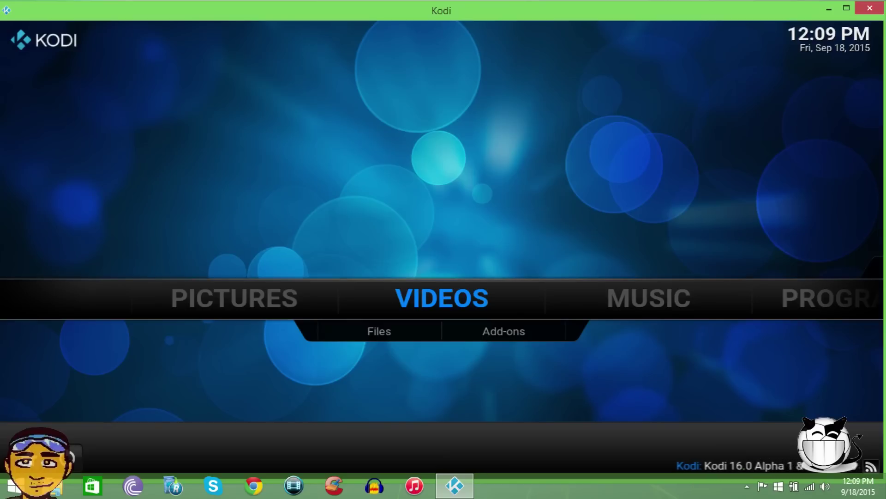
# Open the File manager from the System section of the home screen
pyautogui.press('Right')
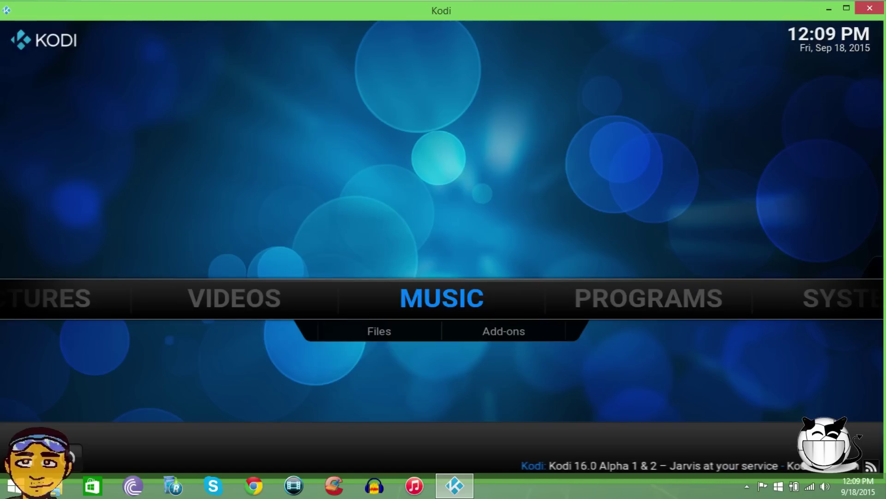
pyautogui.press('Right')
pyautogui.press('Right')
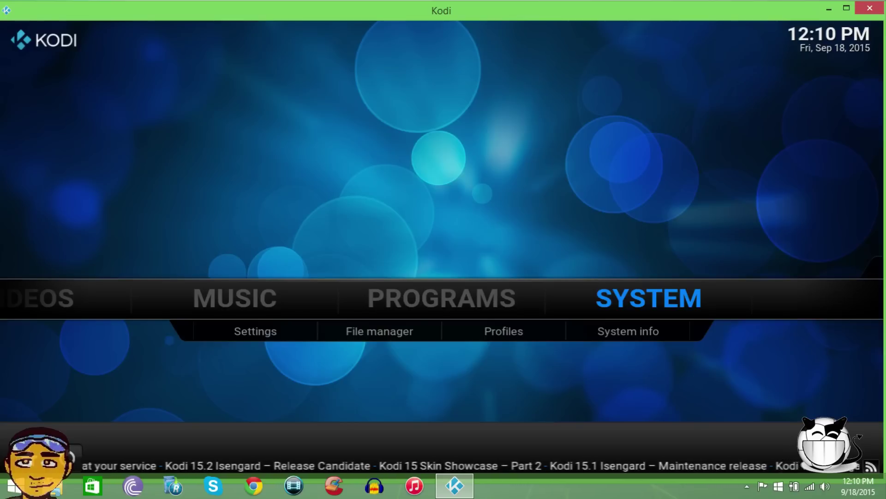
pyautogui.press('Down')
pyautogui.press('Right')
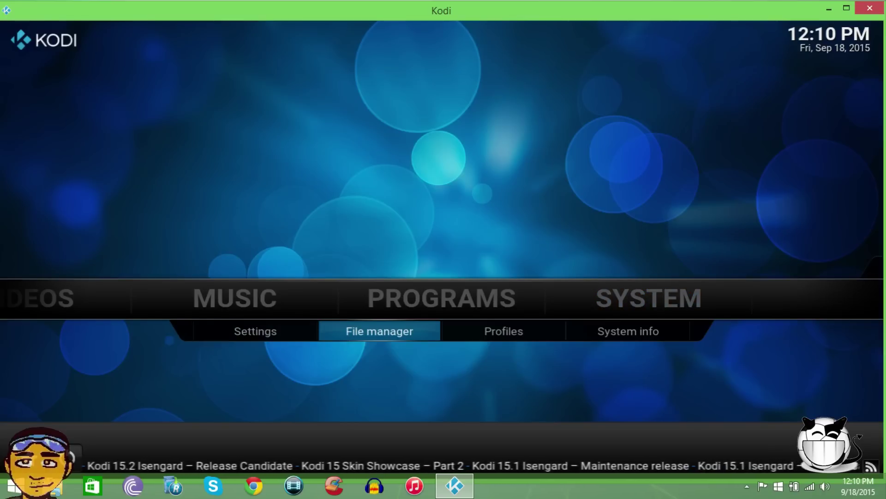
pyautogui.press('Return')
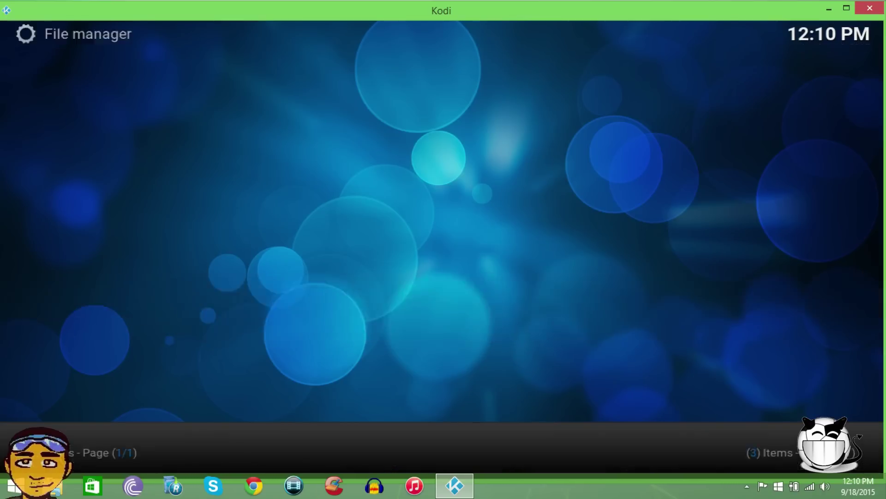
pyautogui.press('Down')
pyautogui.press('Down')
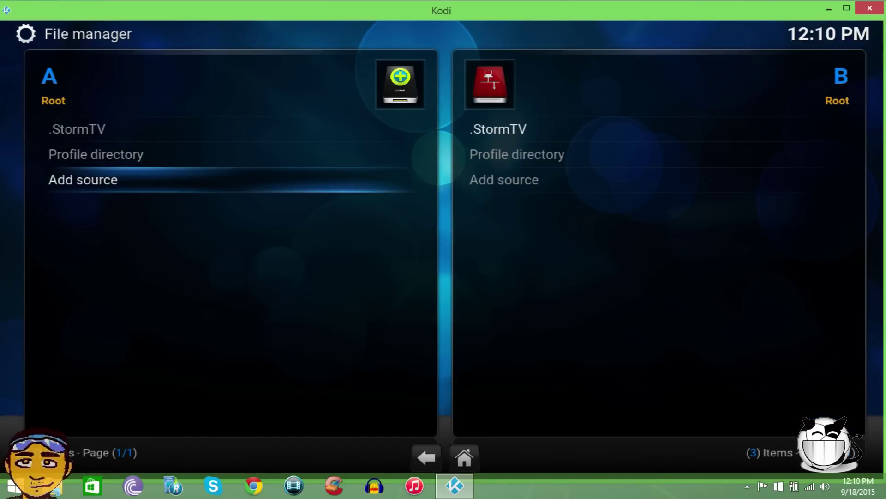
pyautogui.press('Return')
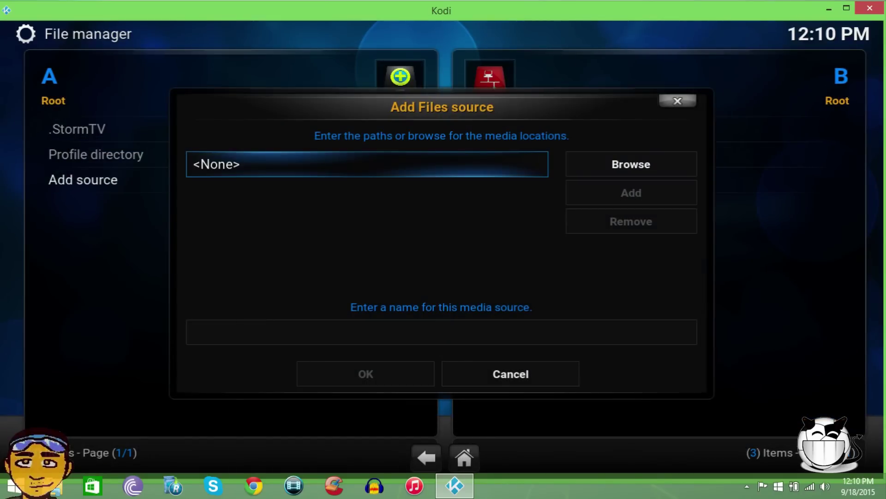
pyautogui.press('Return')
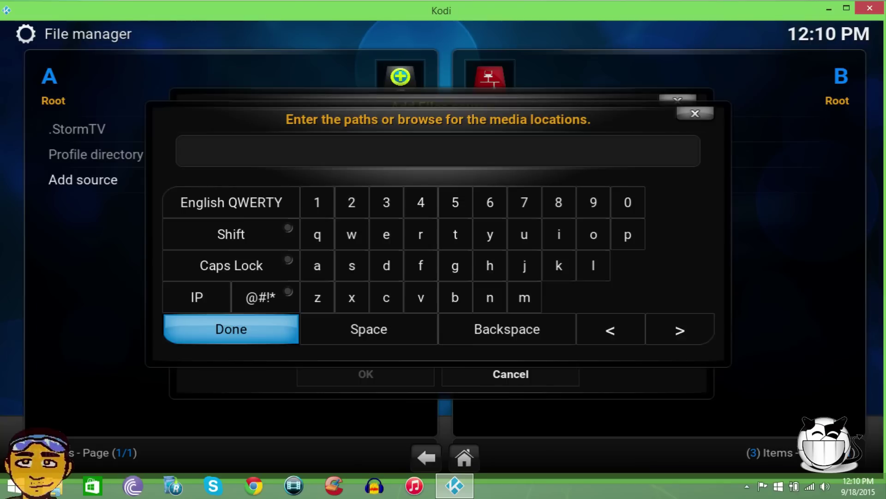
pyautogui.write('http://iwill')
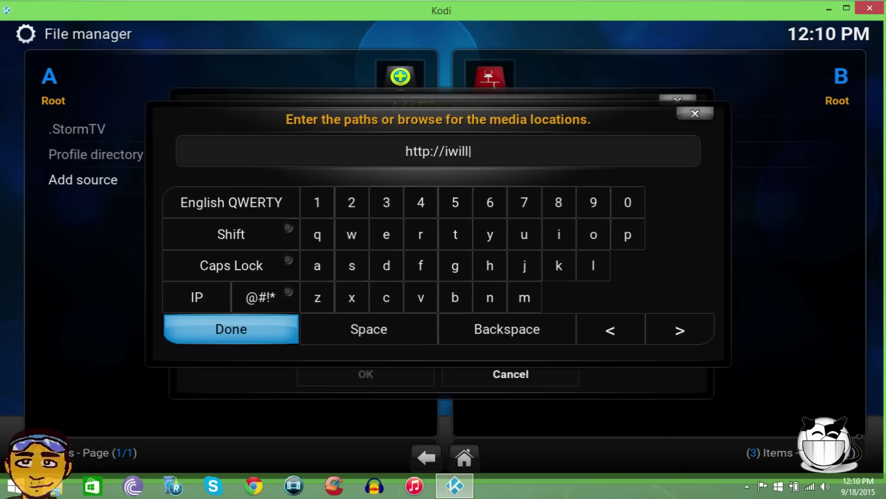
pyautogui.write('f')
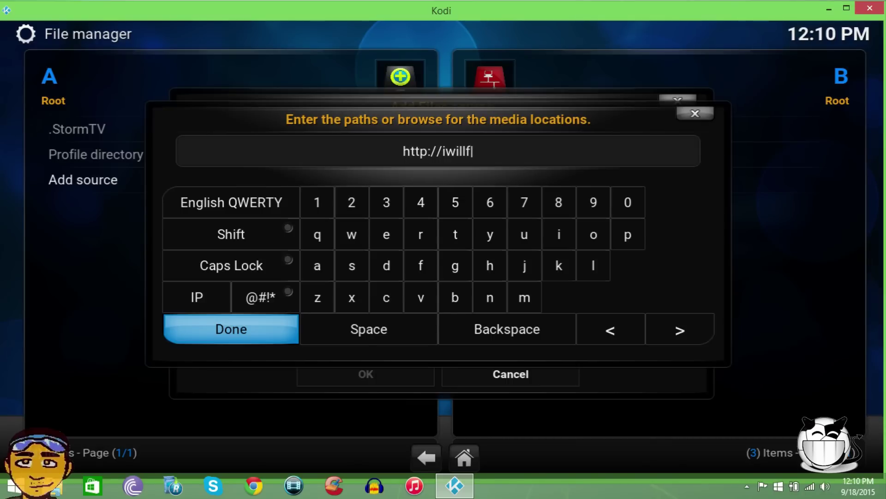
pyautogui.write('olo')
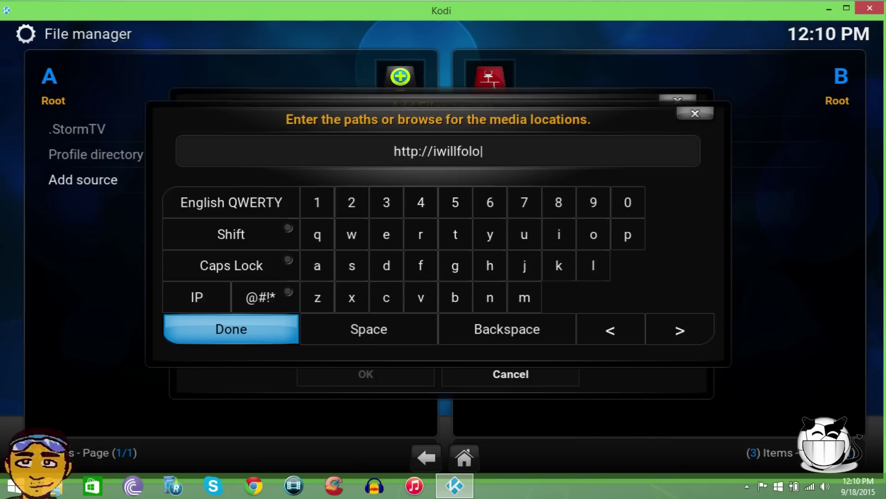
pyautogui.write('.co')
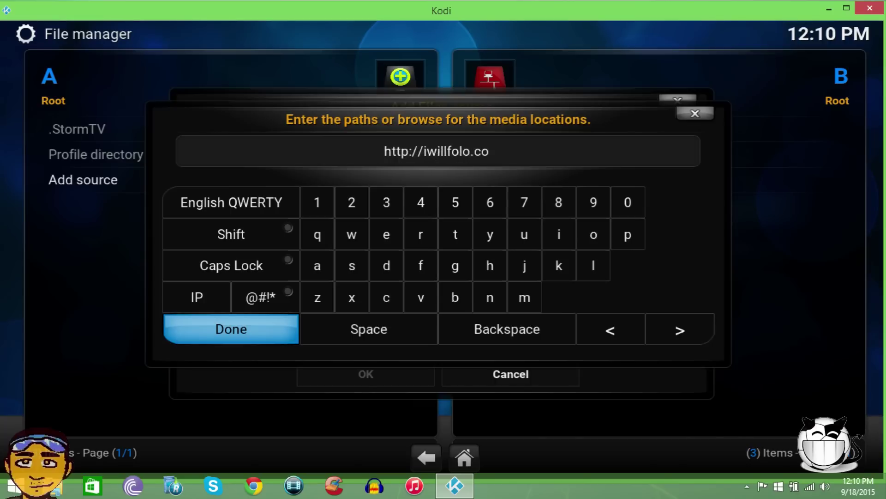
pyautogui.write('m/')
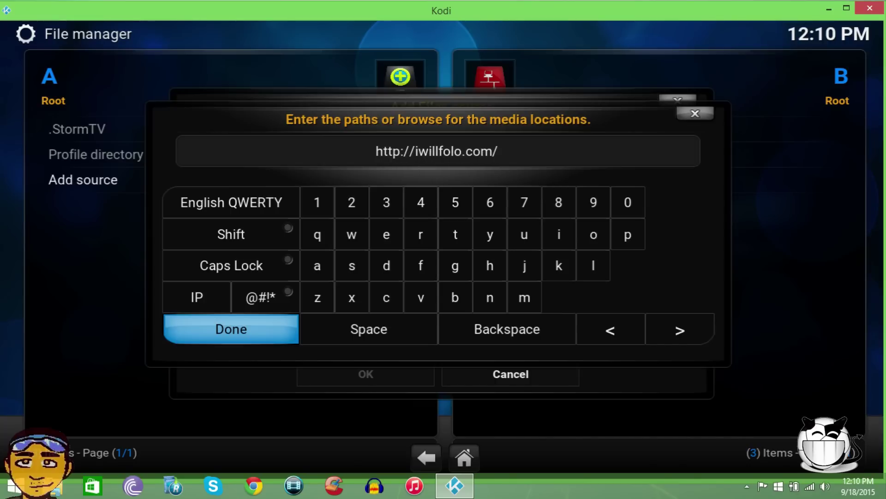
pyautogui.write('i')
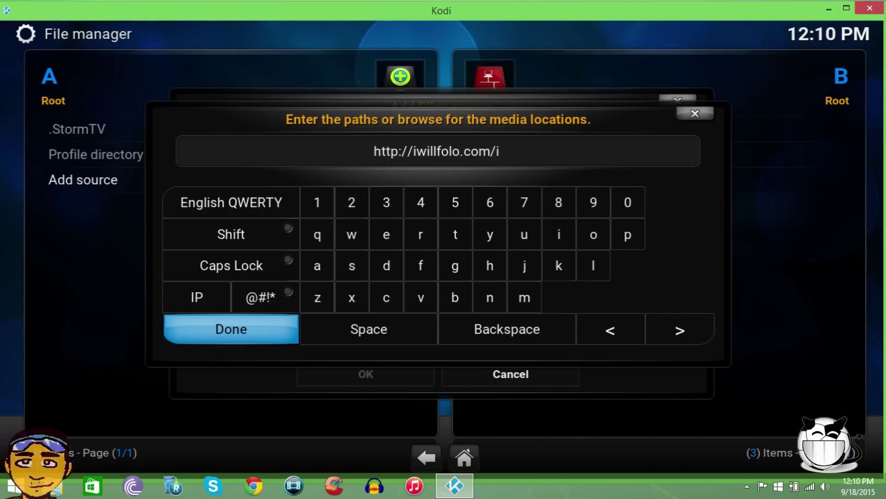
pyautogui.write('wf')
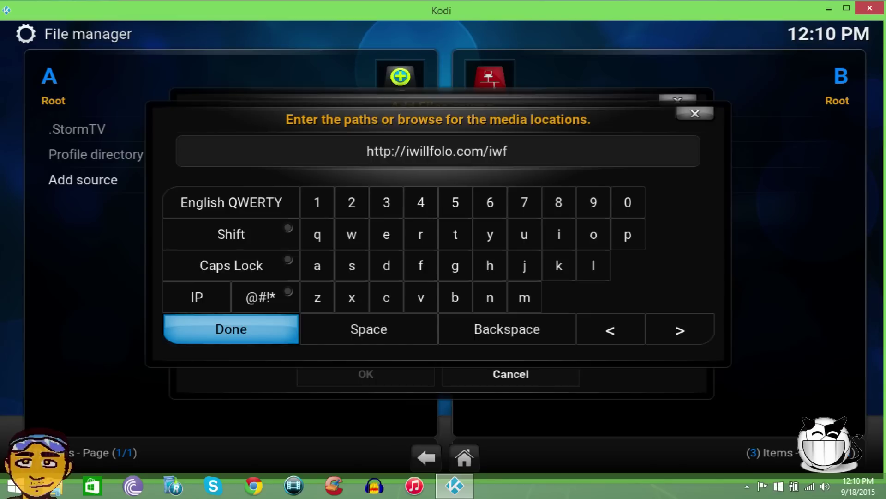
pyautogui.press('Return')
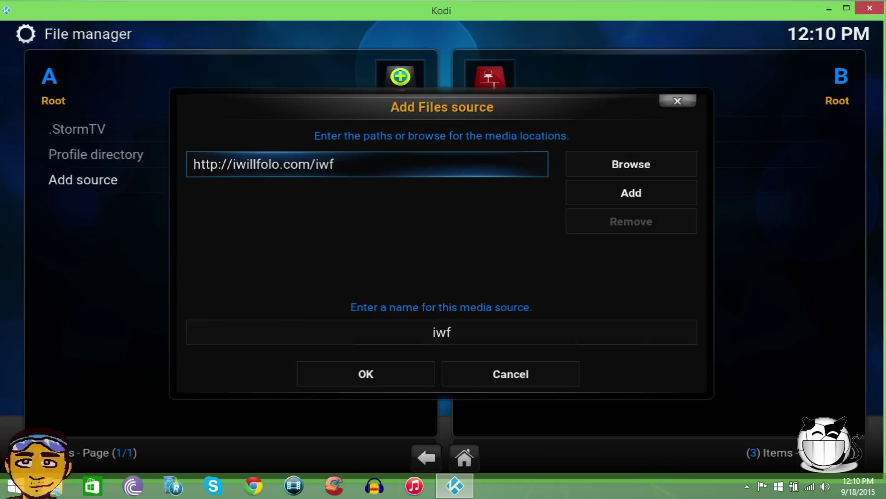
# Name the media source .iwf and save it
pyautogui.click(441, 332)
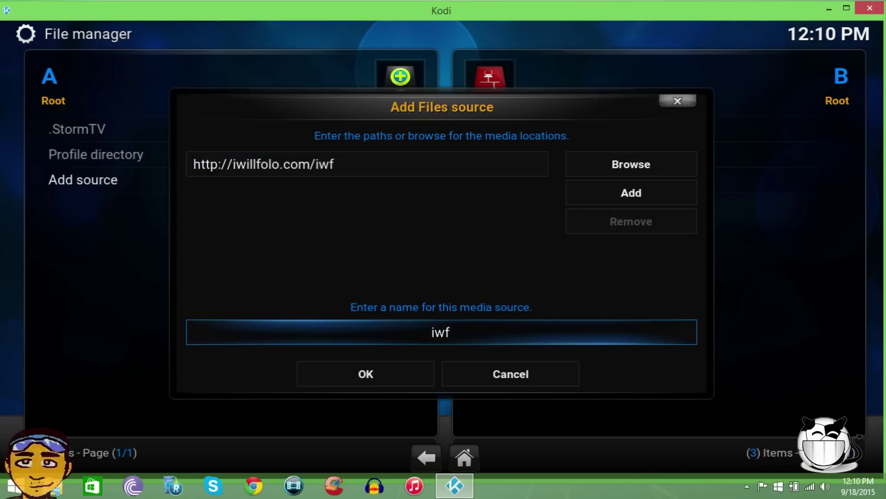
pyautogui.press('Home')
pyautogui.write('.')
pyautogui.press('Down')
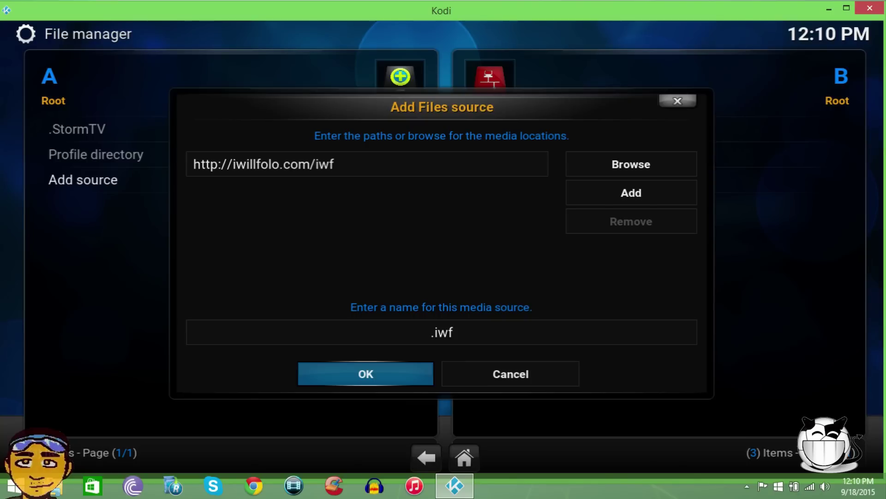
pyautogui.press('Return')
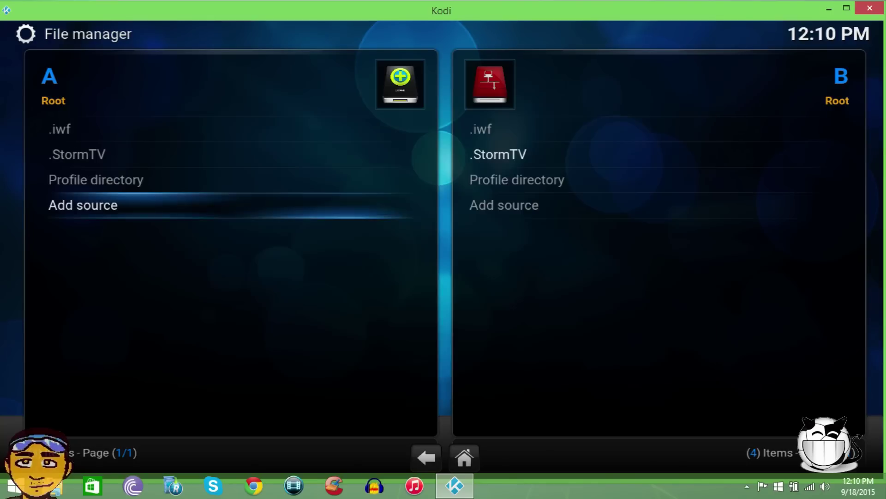
# Leave the File manager and open the Add-ons section of the system settings
pyautogui.press('Escape')
pyautogui.press('Down')
pyautogui.press('Left')
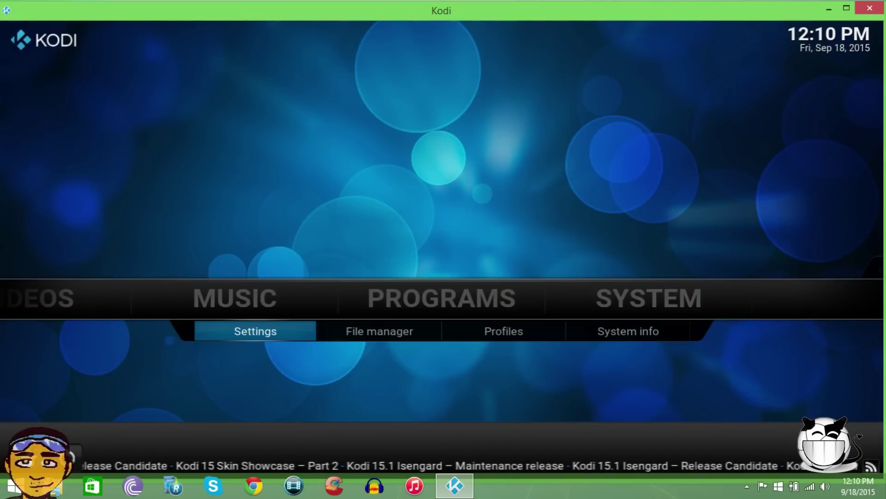
pyautogui.press('Return')
pyautogui.press('Down')
pyautogui.press('Down')
pyautogui.press('Down')
pyautogui.press('Down')
pyautogui.press('Down')
pyautogui.press('Down')
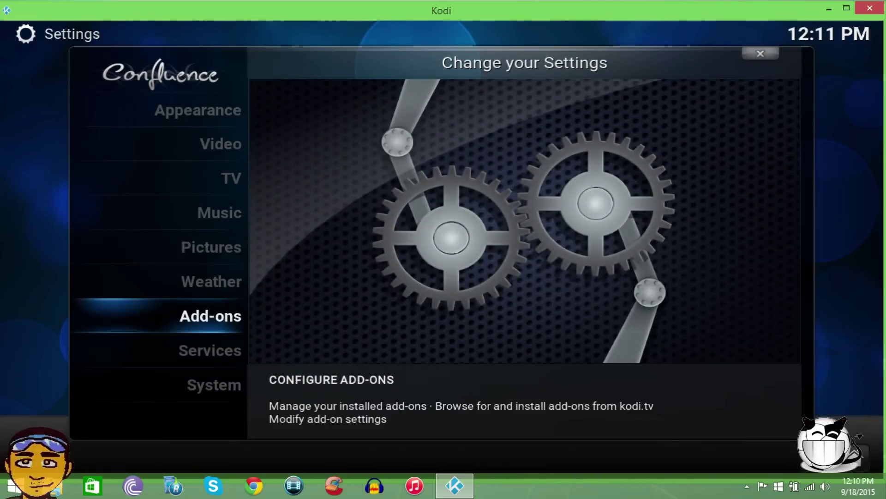
pyautogui.press('Return')
# Install repository.iWillFolo.xbmc.zip from the .iwf source as a zip file add-on
pyautogui.press('Down')
pyautogui.press('Down')
pyautogui.press('Return')
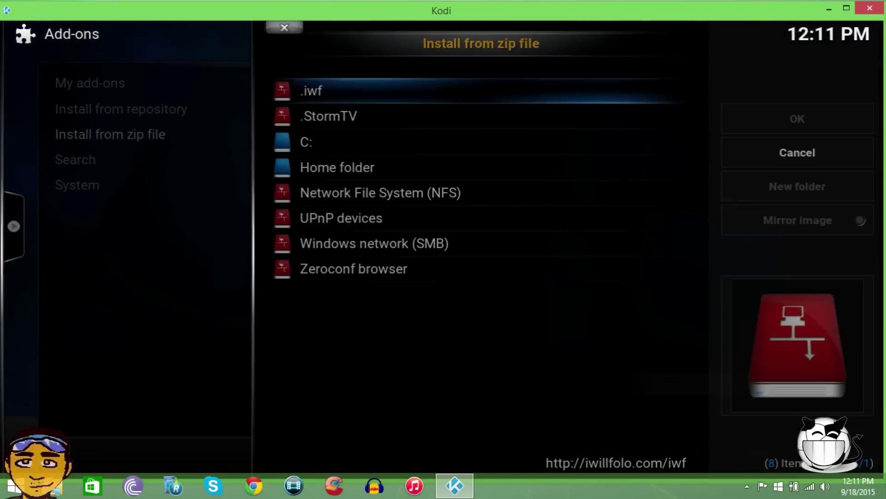
pyautogui.press('Down')
pyautogui.press('Down')
pyautogui.press('Up')
pyautogui.press('Up')
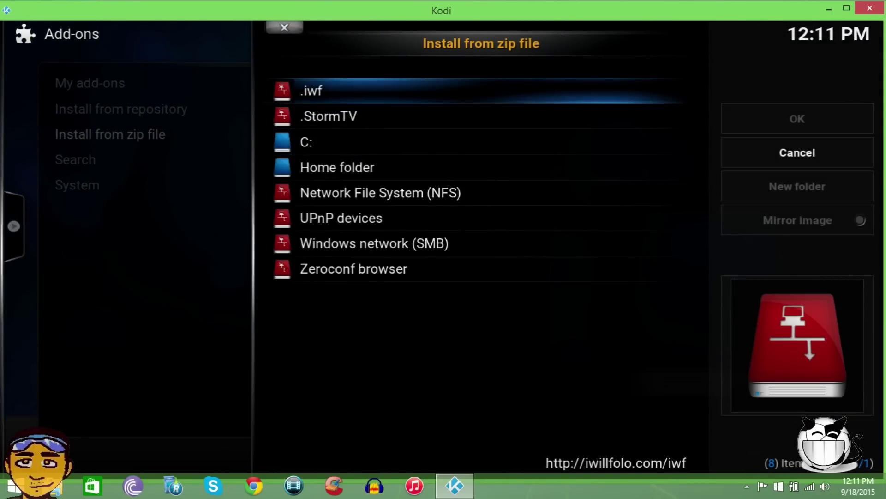
pyautogui.press('Return')
pyautogui.press('Down')
pyautogui.press('Down')
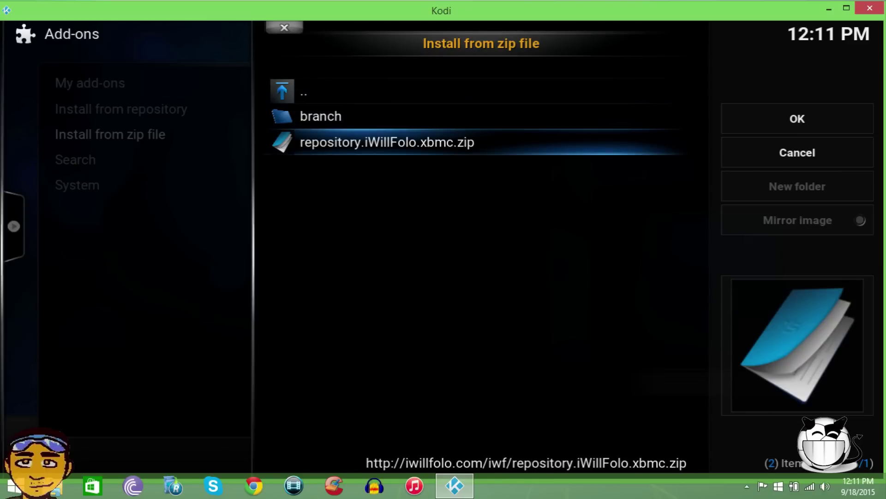
pyautogui.press('Return')
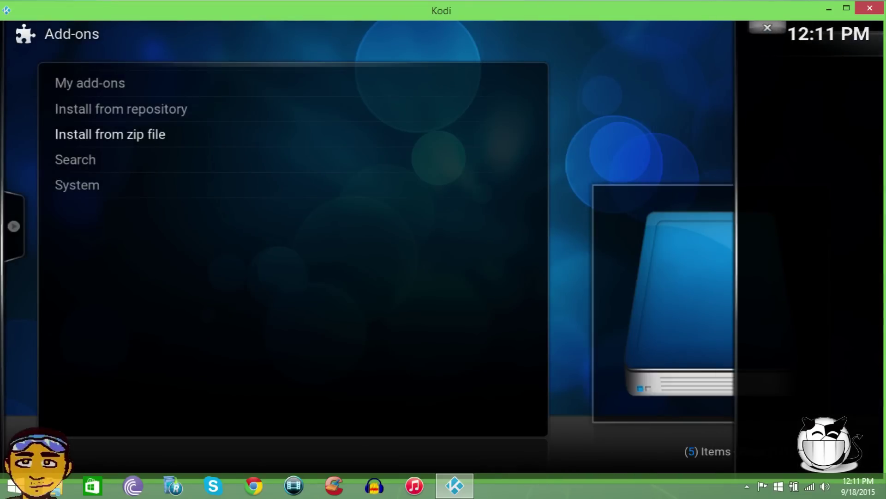
pyautogui.press('Up')
pyautogui.press('Return')
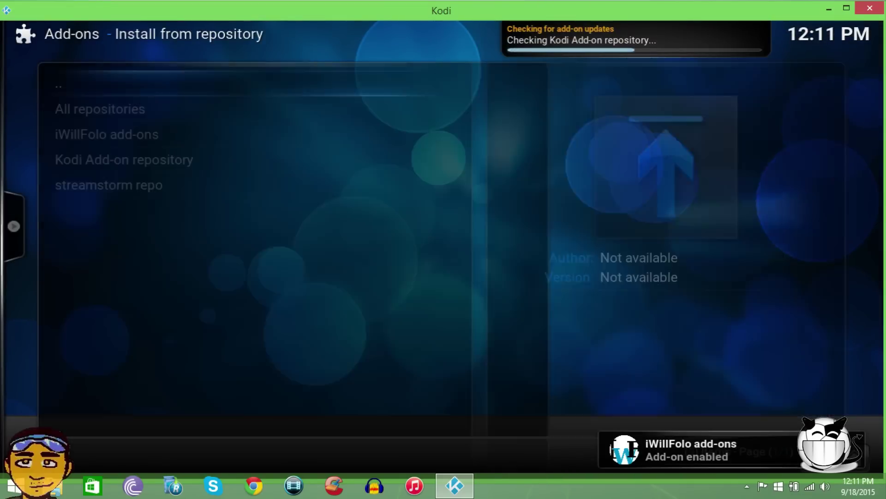
pyautogui.press('Down')
pyautogui.press('Down')
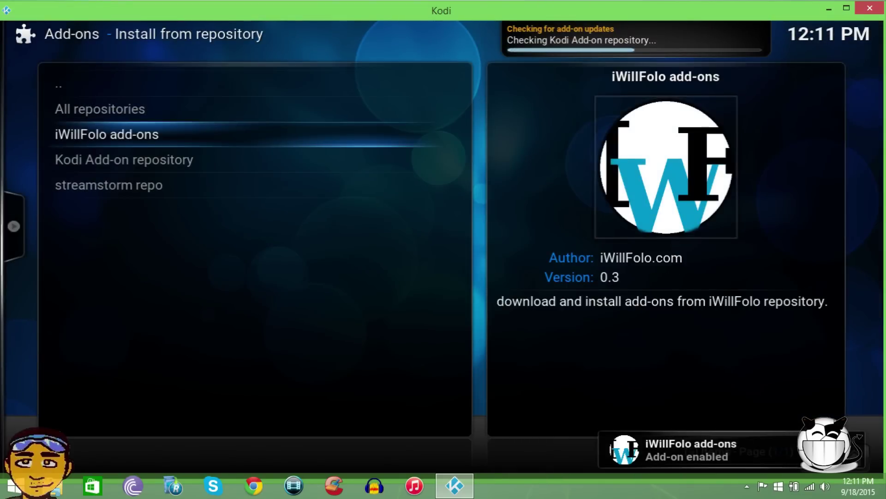
pyautogui.press('Up')
pyautogui.press('BackSpace')
pyautogui.press('Down')
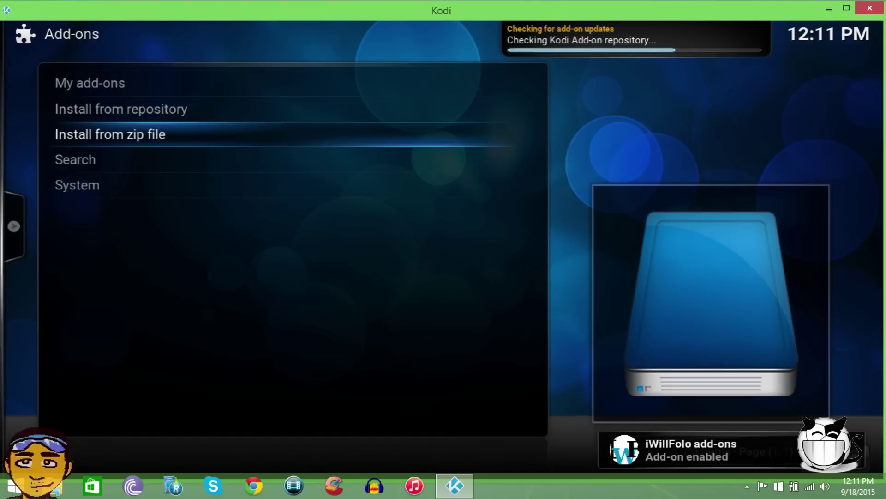
# Open the Video add-ons category of the iWillFolo add-ons repository for installing from repository
pyautogui.press('Up')
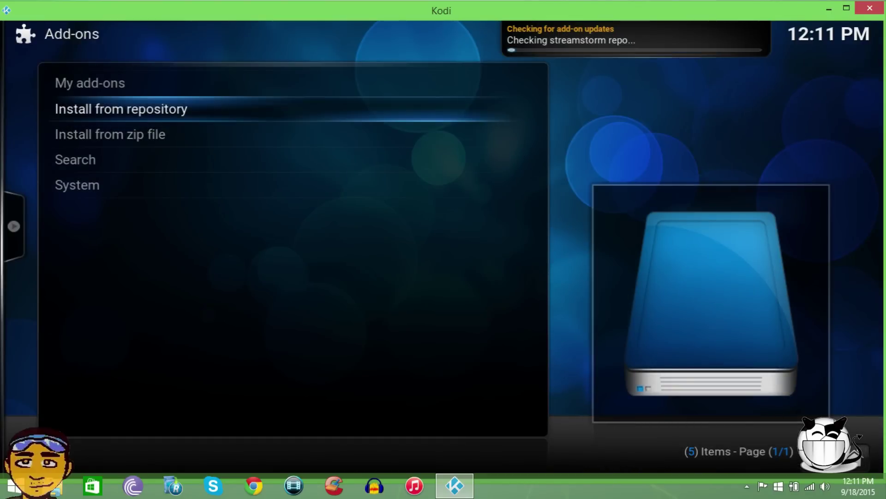
pyautogui.press('Return')
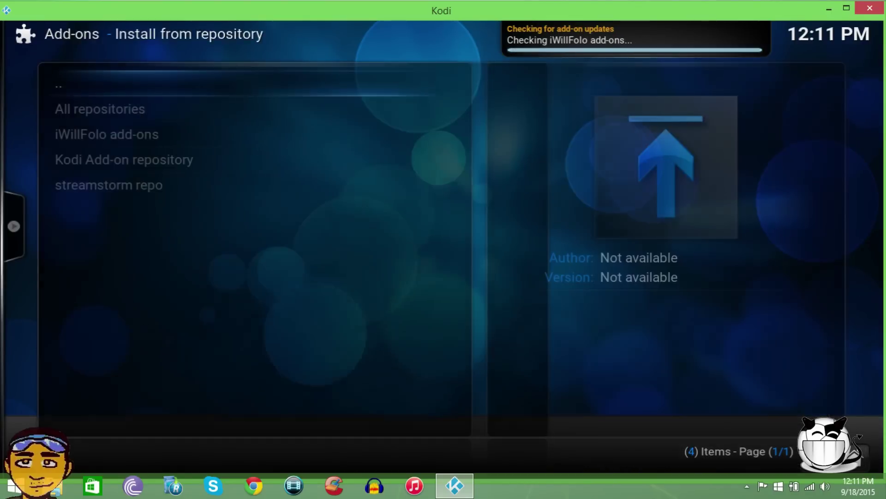
pyautogui.press('Down')
pyautogui.press('Down')
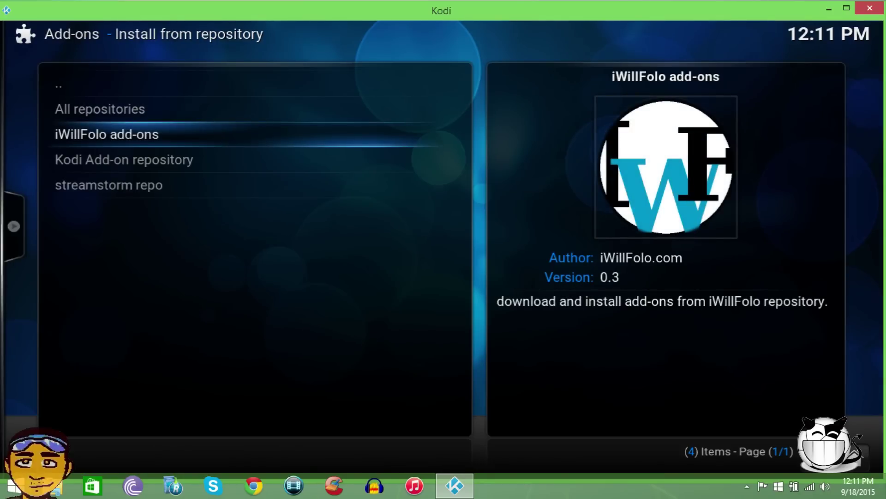
pyautogui.press('Return')
pyautogui.press('Down')
pyautogui.press('Down')
pyautogui.press('Return')
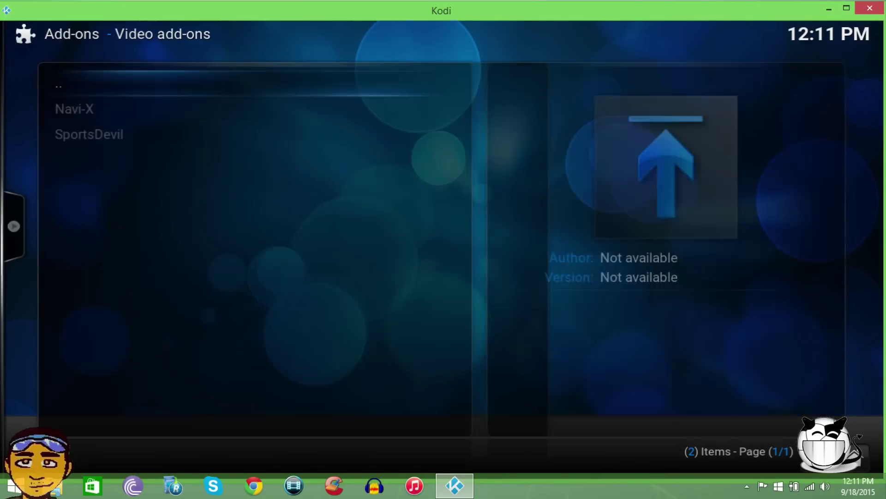
# Install the SportsDevil video add-on from the iWillFolo repository
pyautogui.press('Down')
pyautogui.press('Down')
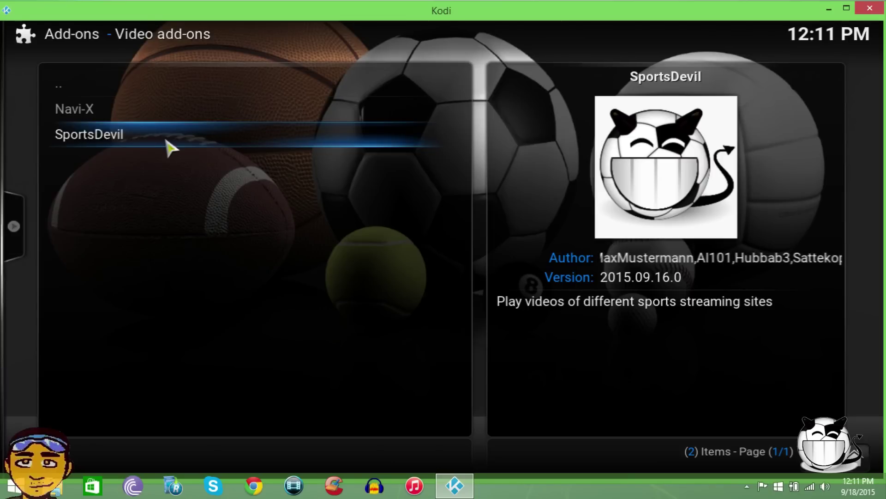
pyautogui.press('Return')
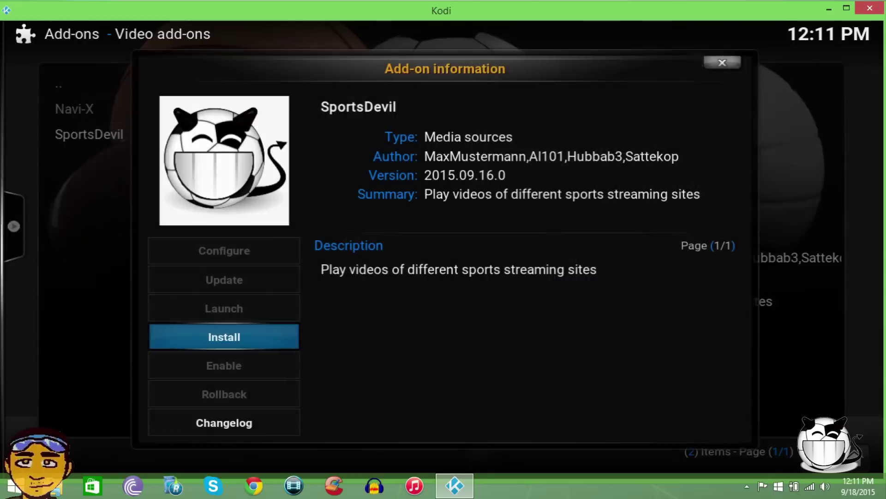
pyautogui.press('Return')
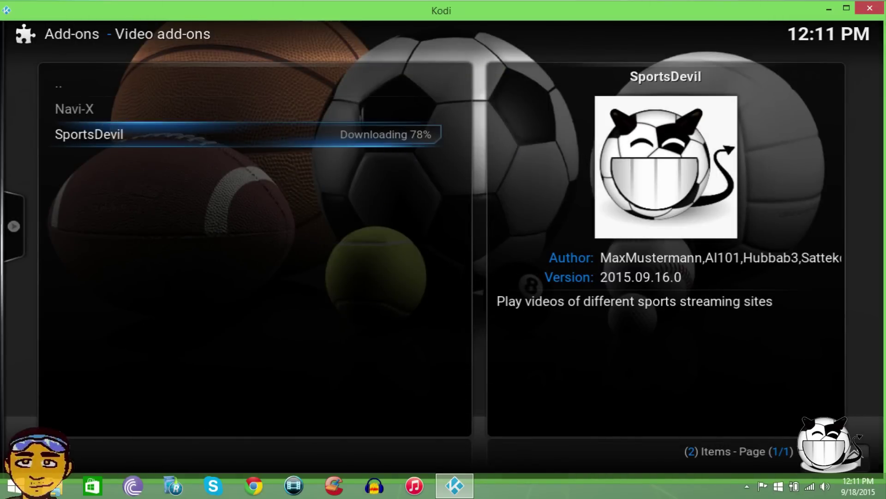
# Back out of the iWillFolo video add-ons to the main Add-ons list
pyautogui.press('Up')
pyautogui.press('Up')
pyautogui.press('Return')
pyautogui.press('Up')
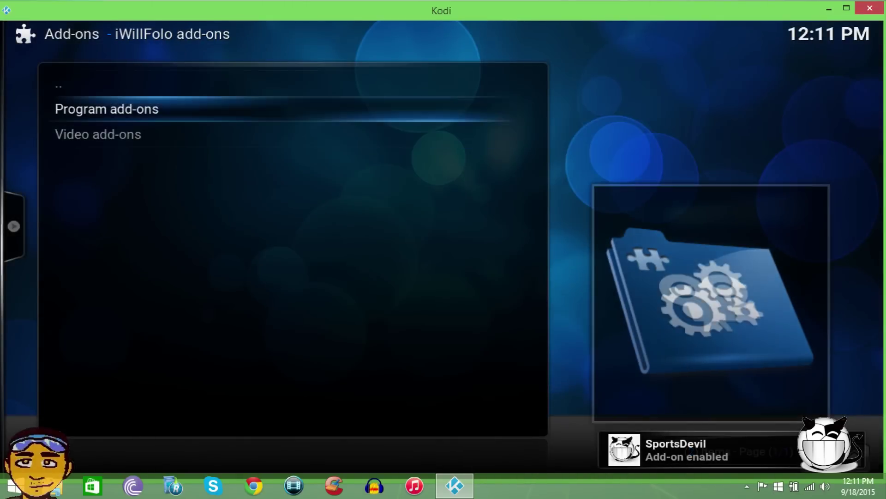
pyautogui.press('Up')
pyautogui.press('Return')
pyautogui.press('Up')
pyautogui.press('Up')
pyautogui.press('Return')
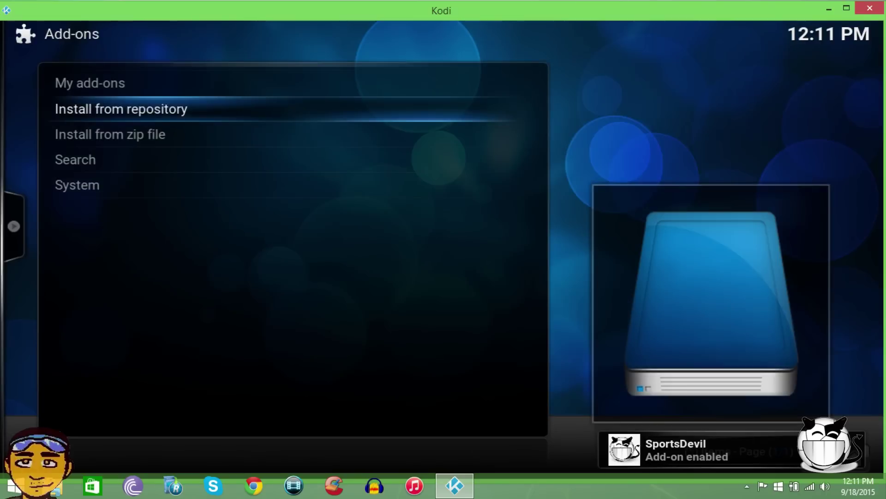
pyautogui.press('Return')
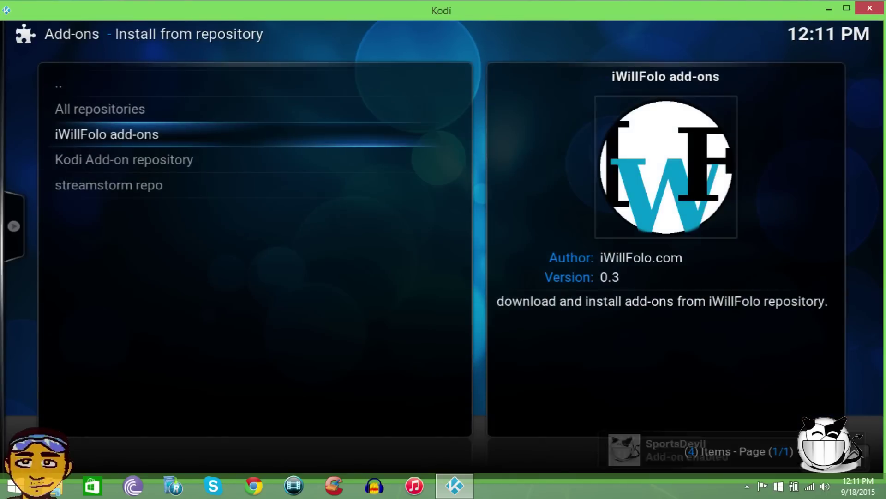
pyautogui.press('BackSpace')
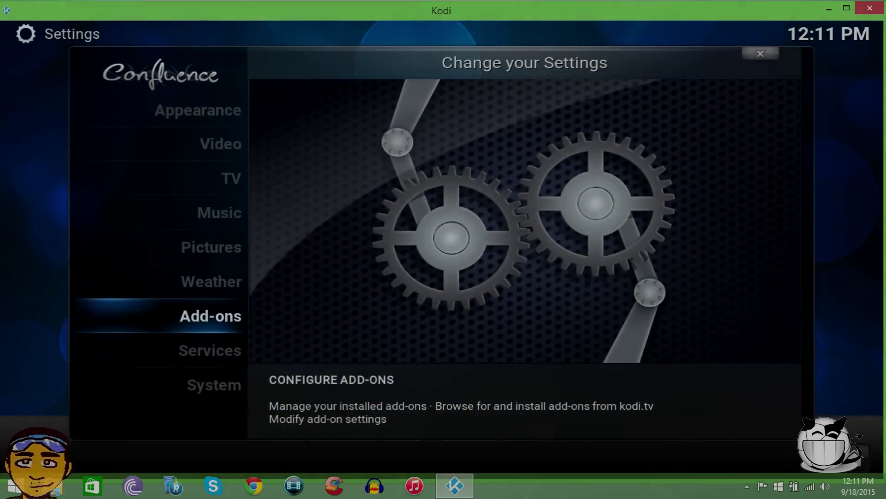
pyautogui.press('BackSpace')
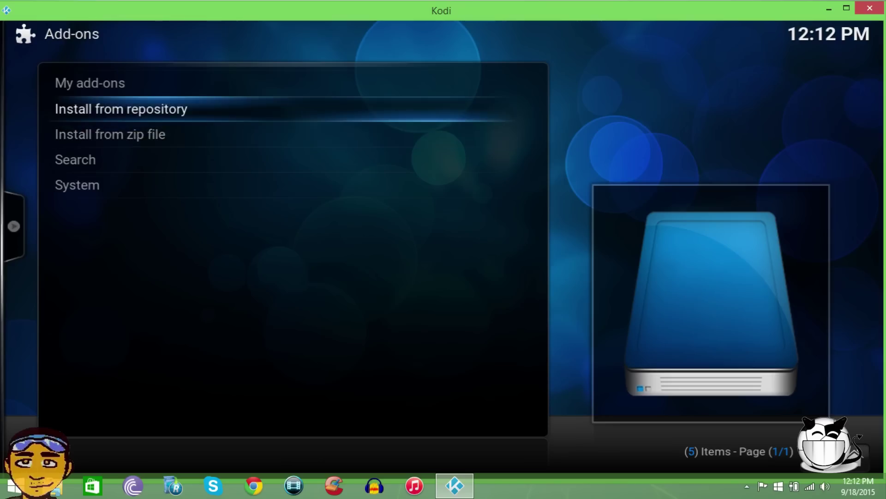
# Open the Video add-ons category of the SuperRepo All [Isengard][v7] repository for installing from repository
pyautogui.press('Return')
pyautogui.click(140, 210)
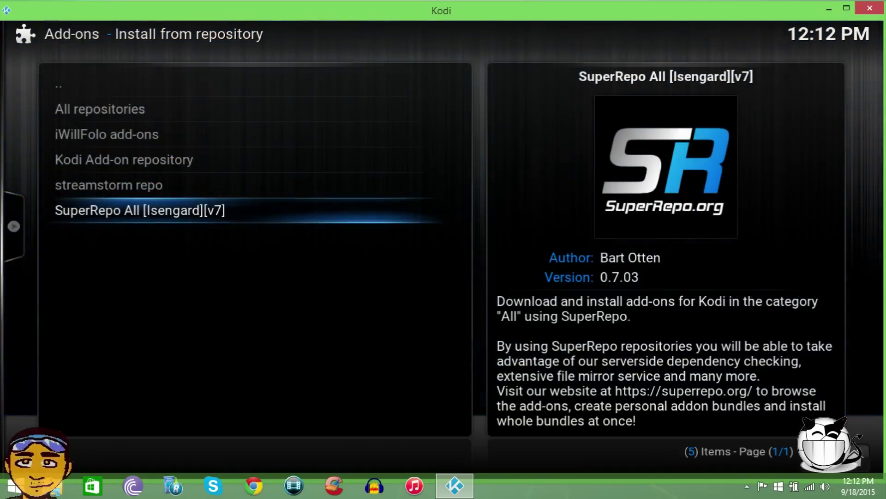
pyautogui.press('Return')
pyautogui.press('Down')
pyautogui.press('Down')
pyautogui.press('Down')
pyautogui.press('Down')
pyautogui.press('Down')
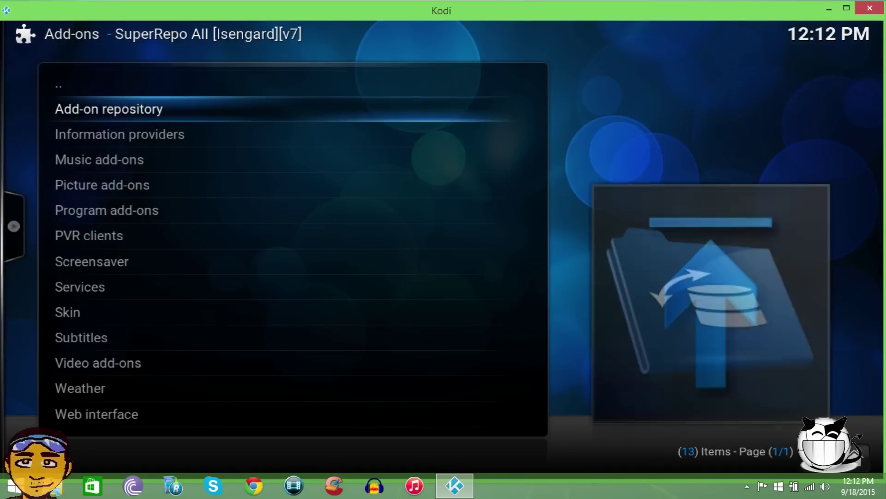
pyautogui.press('Down')
pyautogui.press('Down')
pyautogui.press('Down')
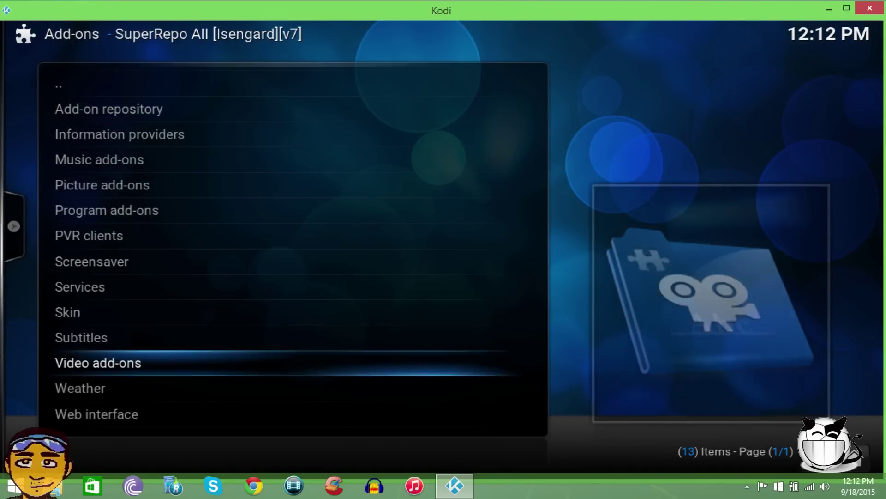
pyautogui.press('Return')
# Look for the SportsDevil entry in the SuperRepo video add-ons list
pyautogui.press('pagedown')
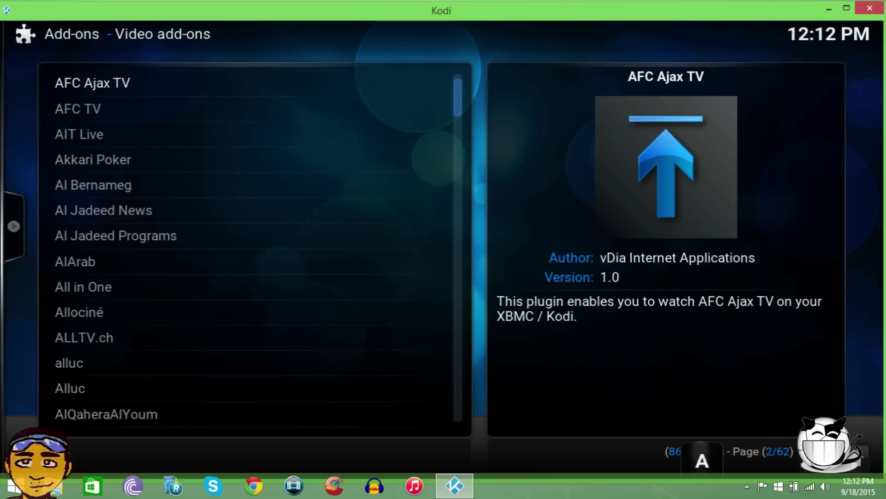
pyautogui.press('pagedown')
pyautogui.press('pagedown')
pyautogui.press('pagedown')
pyautogui.press('pagedown')
pyautogui.press('pagedown')
pyautogui.press('pagedown')
pyautogui.press('pagedown')
pyautogui.press('pagedown')
pyautogui.press('pagedown')
pyautogui.press('pagedown')
pyautogui.press('pagedown')
pyautogui.press('pagedown')
pyautogui.press('pagedown')
pyautogui.press('pagedown')
pyautogui.press('pagedown')
pyautogui.press('pagedown')
pyautogui.press('pagedown')
pyautogui.press('pagedown')
pyautogui.press('pagedown')
pyautogui.press('pagedown')
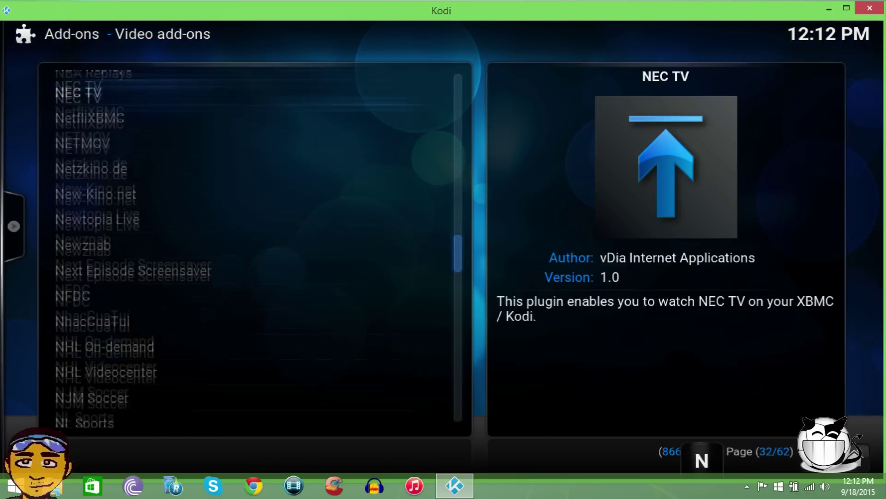
pyautogui.press('pagedown')
pyautogui.press('pagedown')
pyautogui.press('pagedown')
pyautogui.press('pagedown')
pyautogui.press('pagedown')
pyautogui.press('pagedown')
pyautogui.press('pagedown')
pyautogui.press('pagedown')
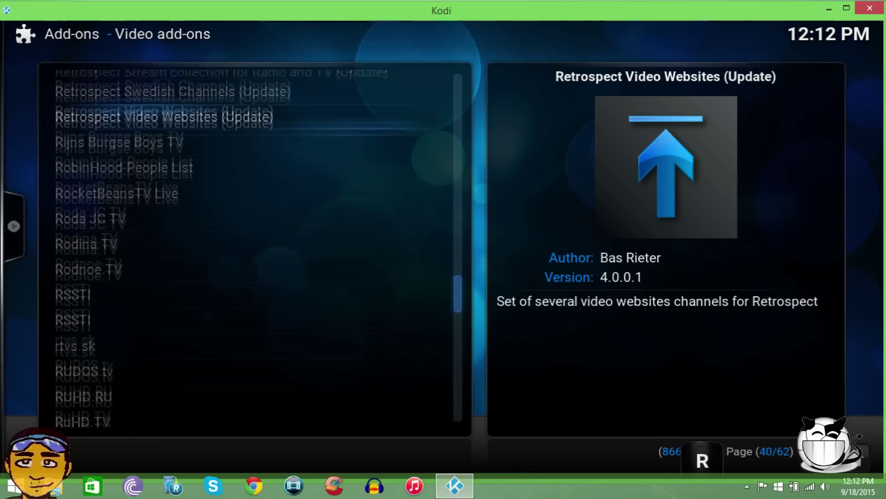
pyautogui.press('pagedown')
pyautogui.press('pagedown')
pyautogui.press('pagedown')
pyautogui.press('pagedown')
pyautogui.press('pagedown')
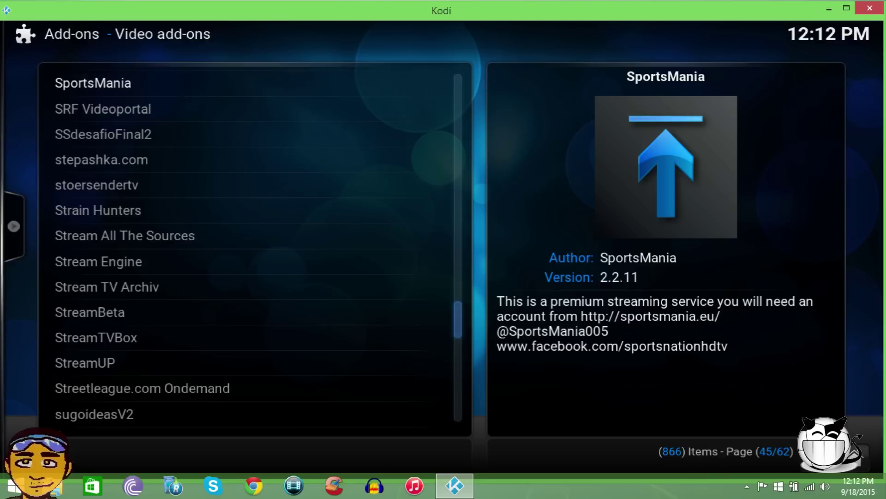
pyautogui.press('Up')
pyautogui.press('Up')
pyautogui.press('Down')
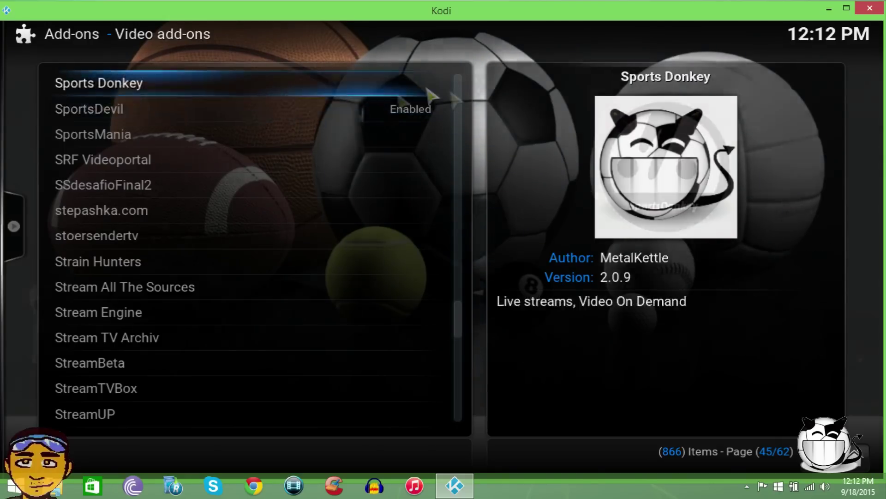
# Return to the iWillFolo add-ons repository and check the SportsDevil entry among its video add-ons
pyautogui.press('Escape')
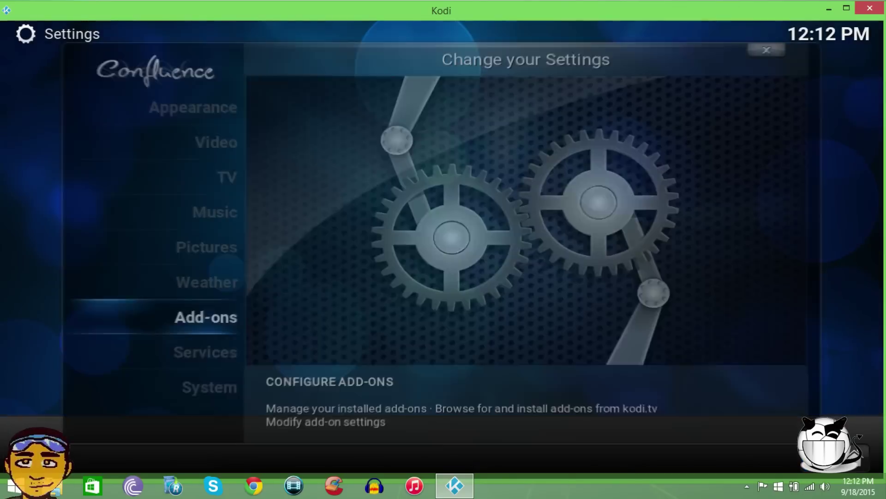
pyautogui.click(223, 323)
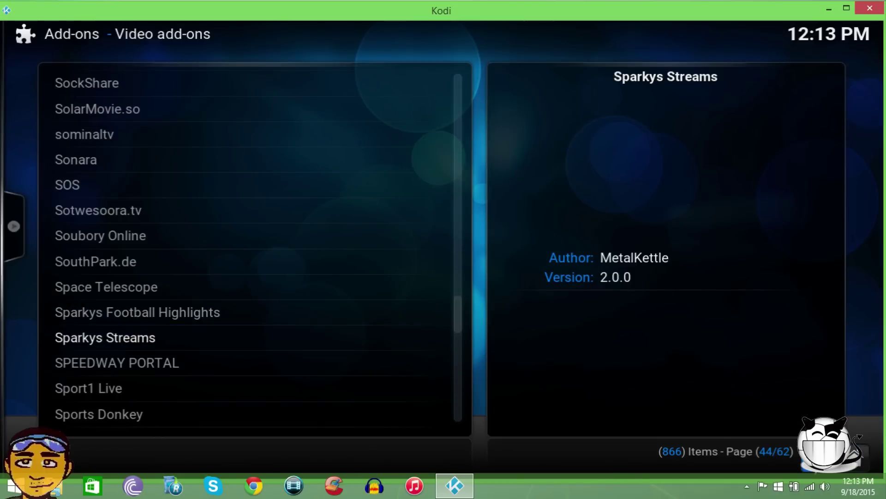
pyautogui.press('BackSpace')
pyautogui.press('BackSpace')
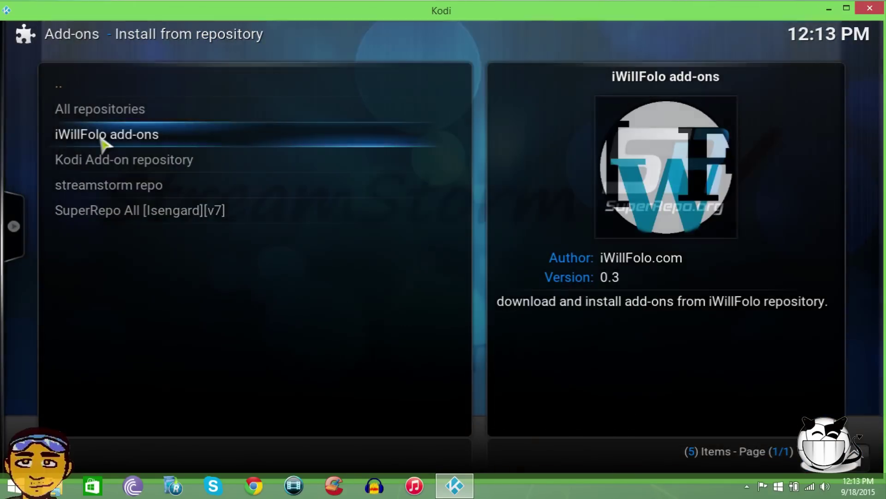
pyautogui.click(100, 135)
pyautogui.click(101, 135)
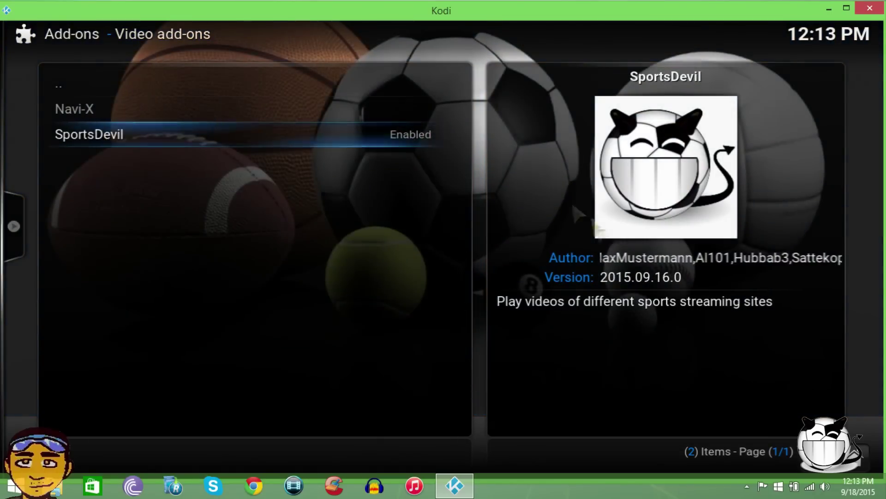
# Leave the repository and the settings to return to the home screen
pyautogui.press('BackSpace')
pyautogui.press('BackSpace')
pyautogui.press('BackSpace')
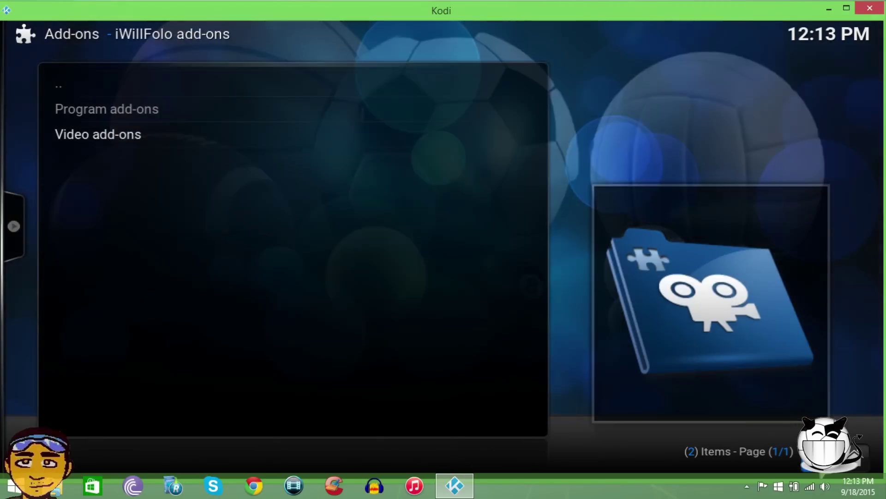
pyautogui.press('BackSpace')
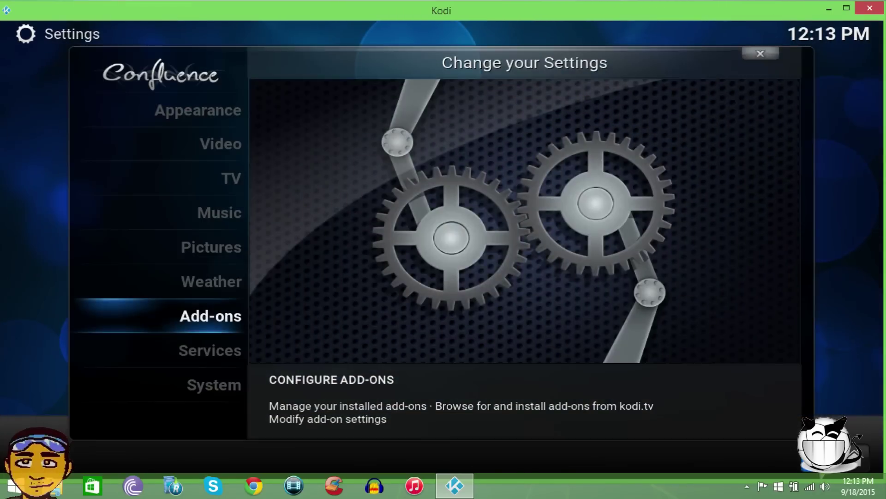
pyautogui.press('BackSpace')
pyautogui.press('Down')
pyautogui.press('Up')
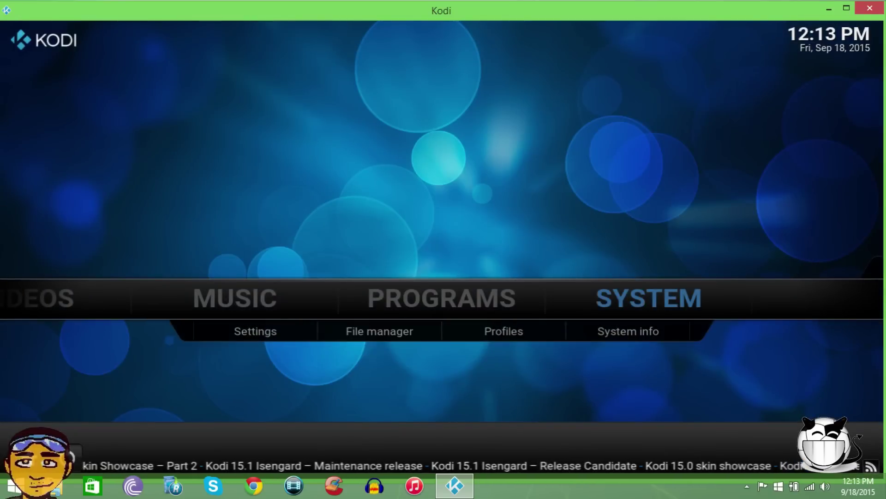
# Open the SportsDevil add-on from the Add-ons of the Videos section
pyautogui.press('Left')
pyautogui.press('Left')
pyautogui.press('Left')
pyautogui.press('Down')
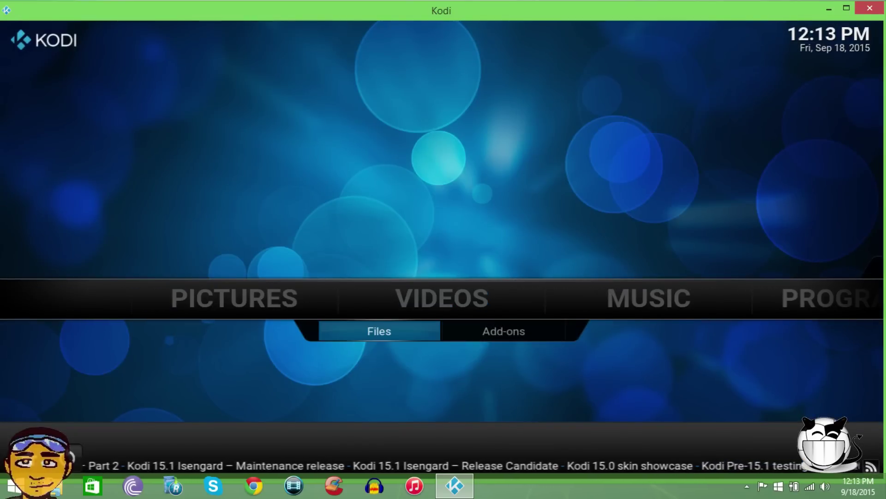
pyautogui.press('Right')
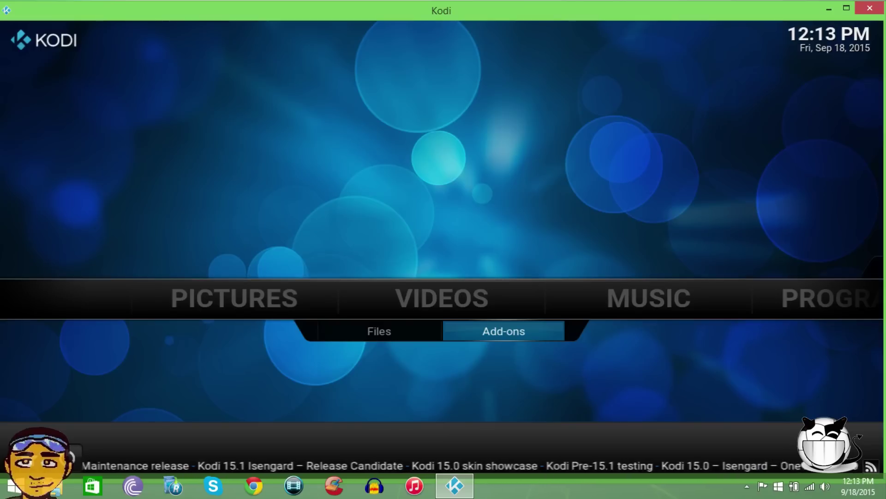
pyautogui.press('Return')
pyautogui.press('Down')
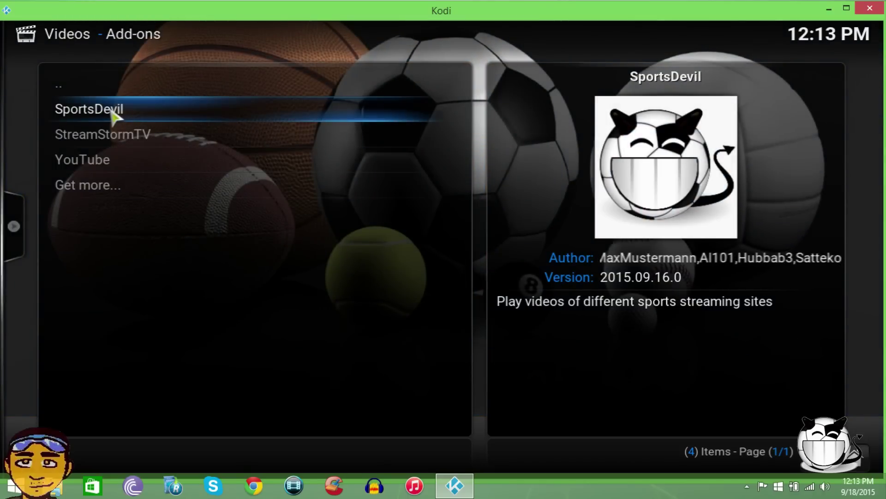
pyautogui.click(112, 113)
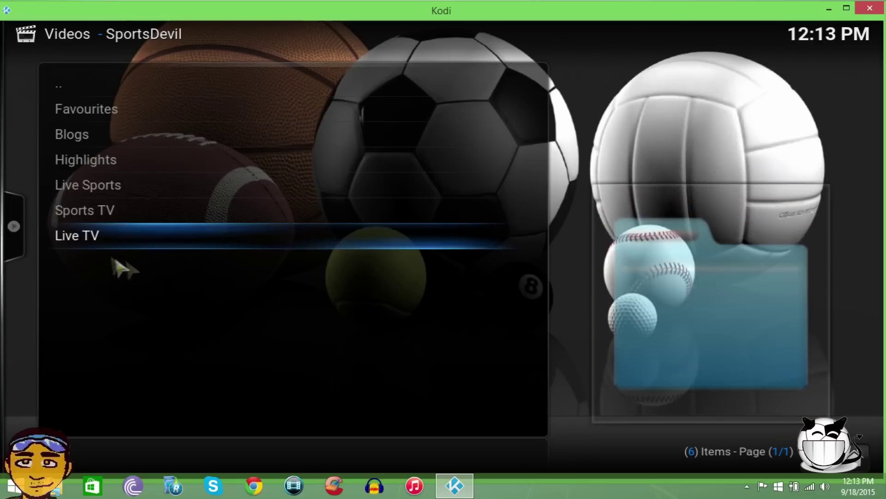
# Open SportsDevil's Live Sports category, view the AtdheNet.tv listings and return to the source list
pyautogui.click(96, 192)
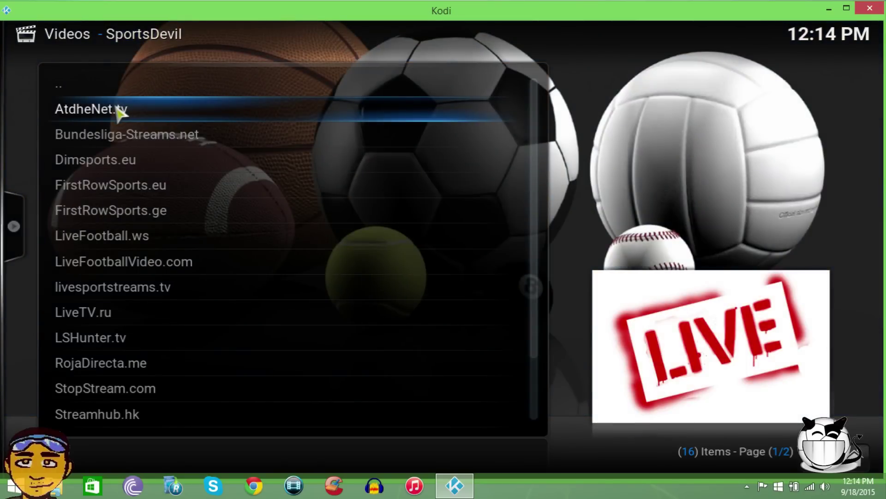
pyautogui.click(121, 113)
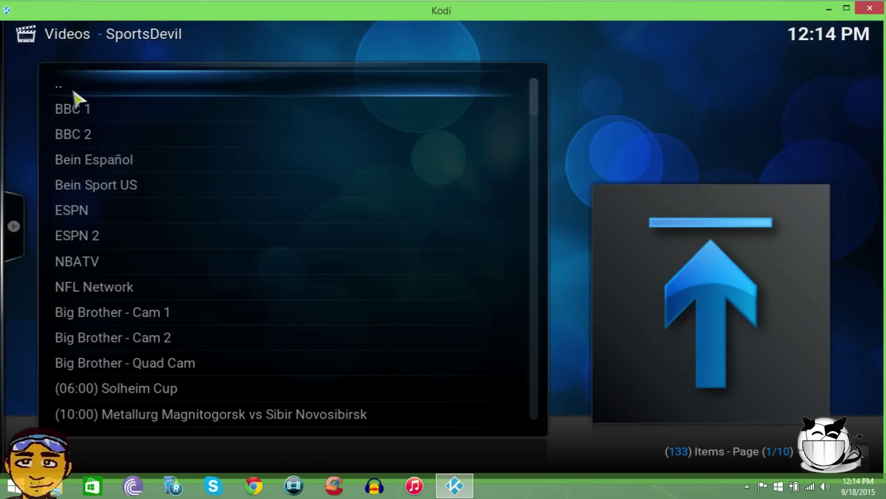
pyautogui.click(74, 92)
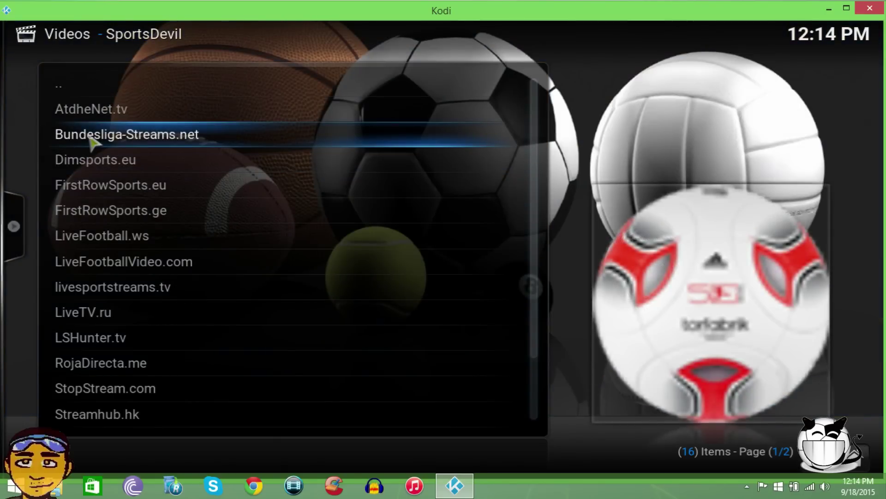
# Try the Bundesliga-Streams.net source, view the sports categories of Dimsports.eu and return to the source list
pyautogui.click(90, 137)
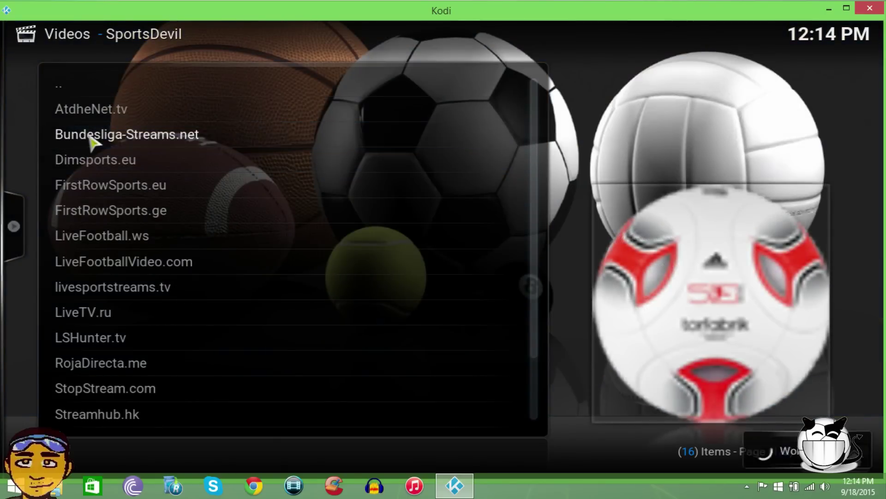
pyautogui.click(64, 83)
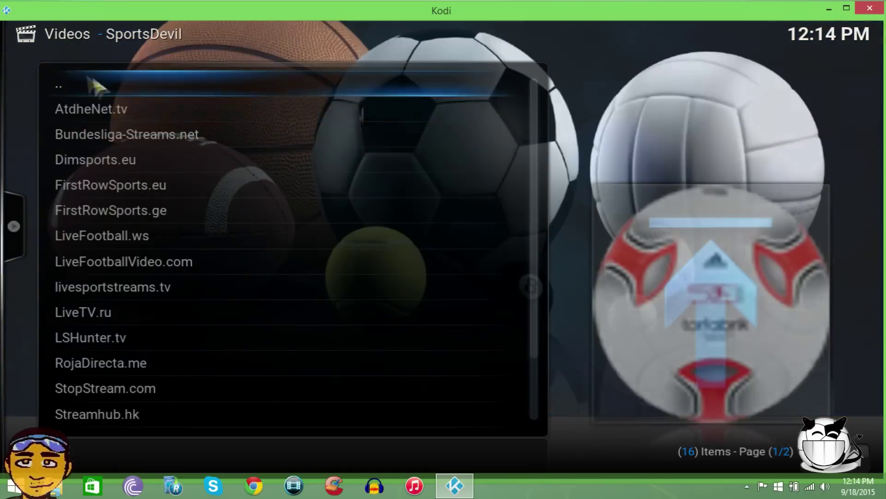
pyautogui.click(103, 158)
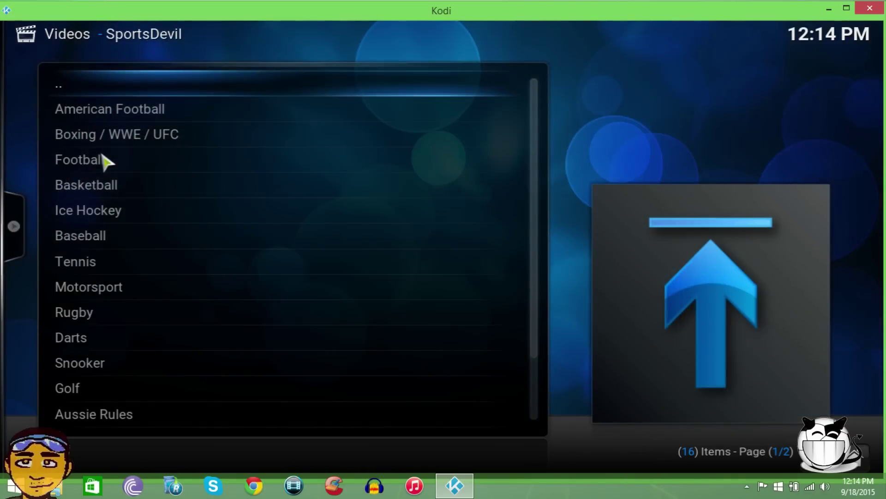
pyautogui.click(66, 89)
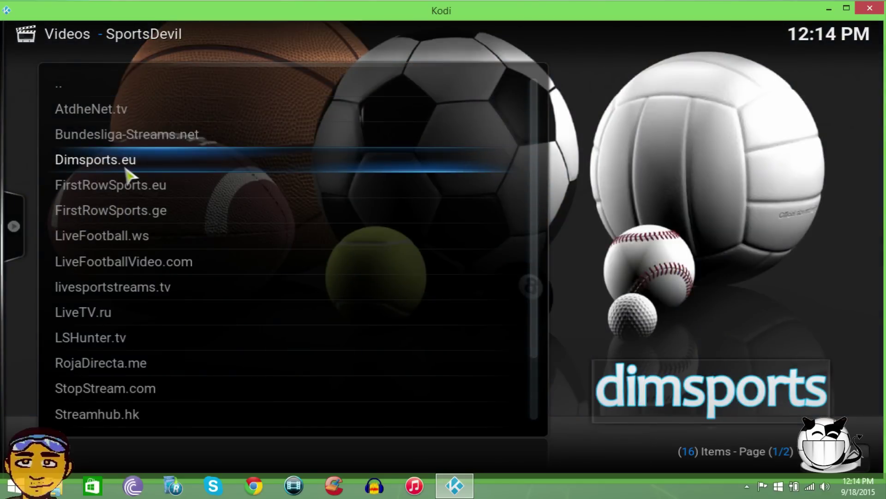
# Open the American Football category of the Dimsports.eu source and select the NFL Network channel
pyautogui.click(121, 161)
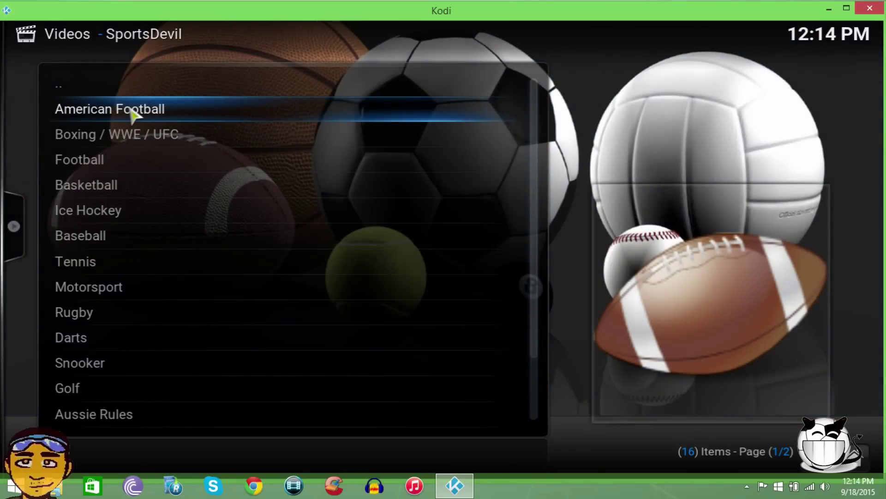
pyautogui.press('Up')
pyautogui.press('Up')
pyautogui.press('Up')
pyautogui.press('Down')
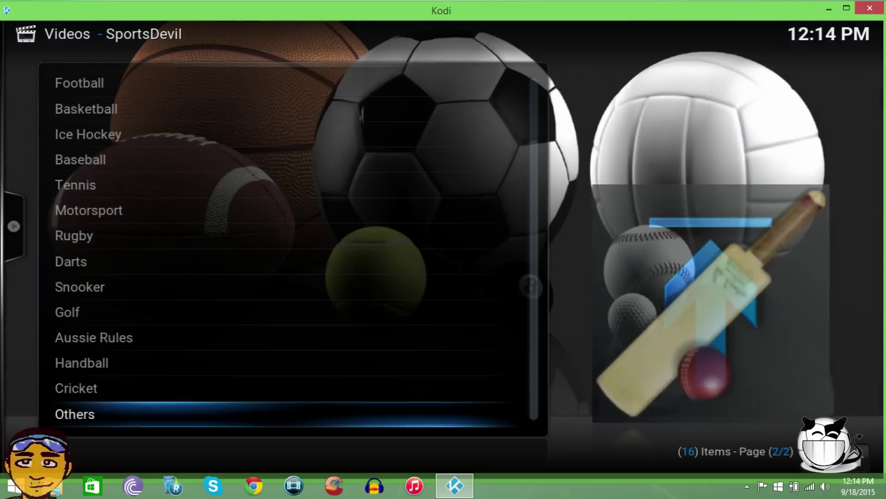
pyautogui.press('Down')
pyautogui.press('Down')
pyautogui.press('Return')
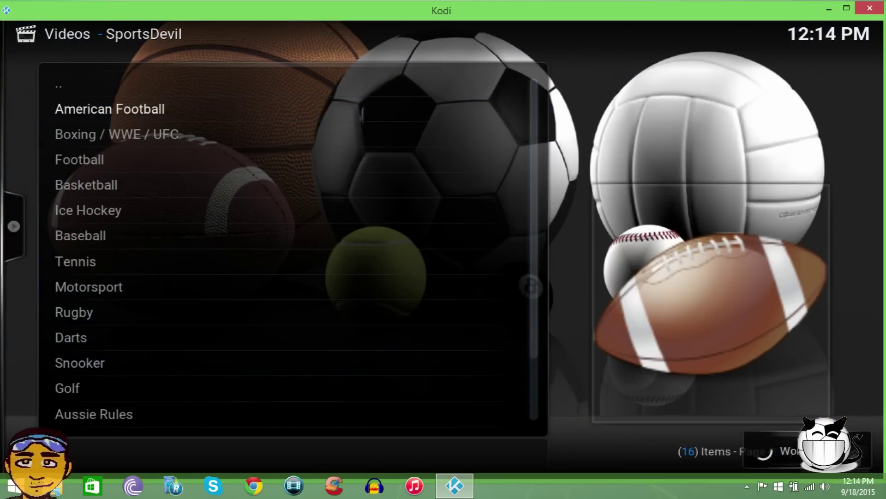
pyautogui.press('Down')
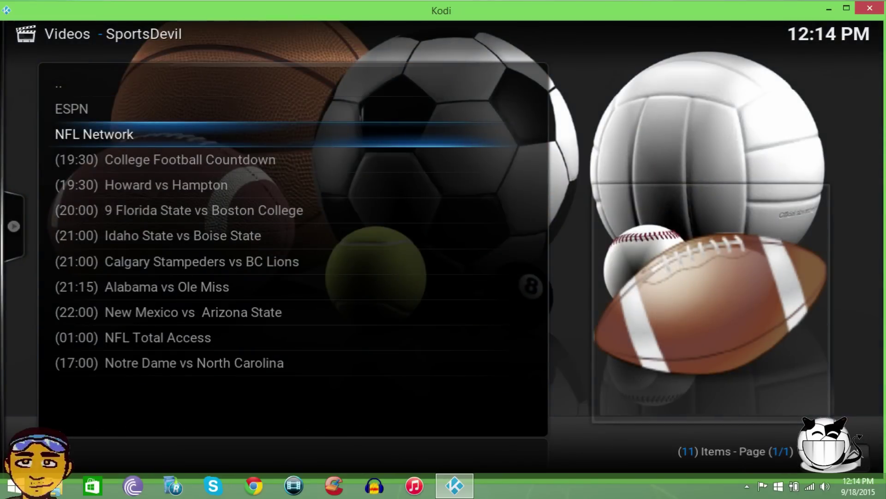
# Play the NFL Network Link 1 stream from the American Football category and stop the playback
pyautogui.press('Return')
pyautogui.press('Down')
pyautogui.press('Return')
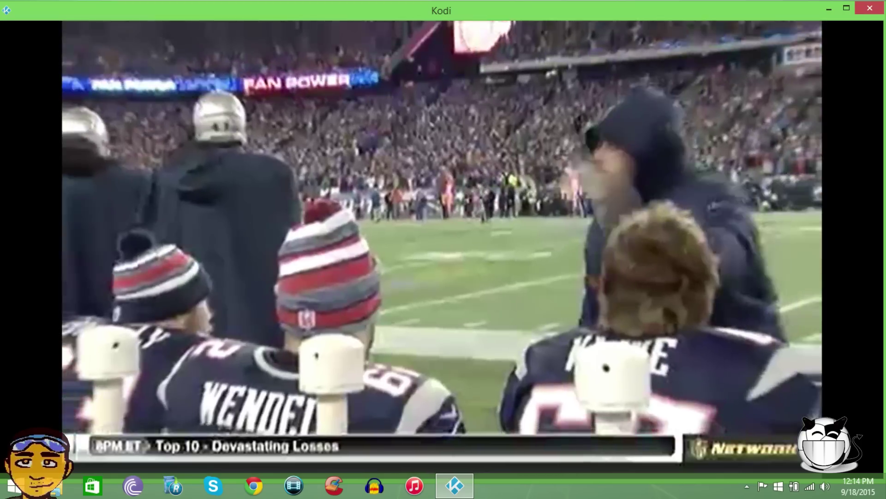
pyautogui.press('x')
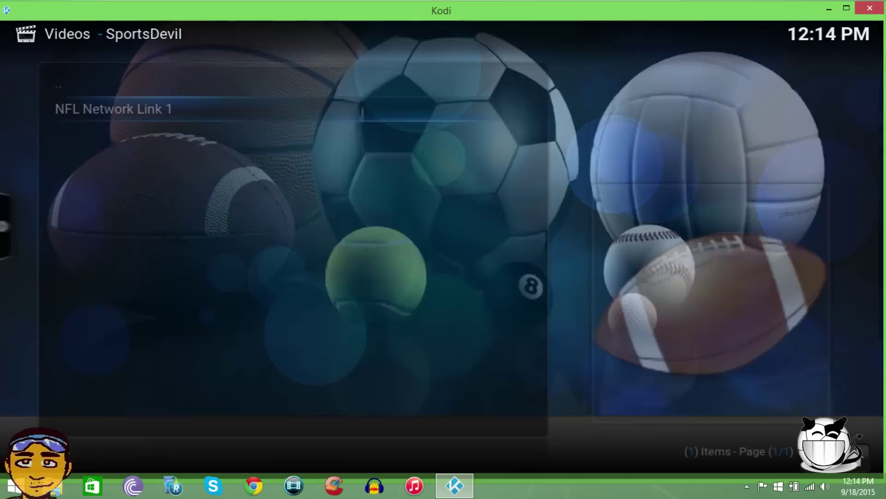
# Go back from the NFL Network link to the Dimsports.eu sports categories
pyautogui.press('Up')
pyautogui.press('Up')
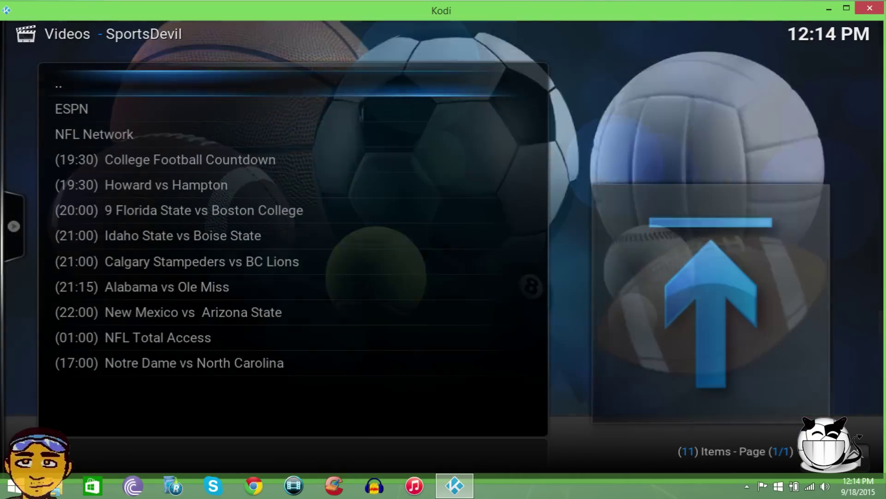
pyautogui.press('Return')
# Look through the sports categories offered by Dimsports.eu, from American Football down to Baseball
pyautogui.press('Down')
pyautogui.press('Down')
pyautogui.press('Down')
pyautogui.press('Down')
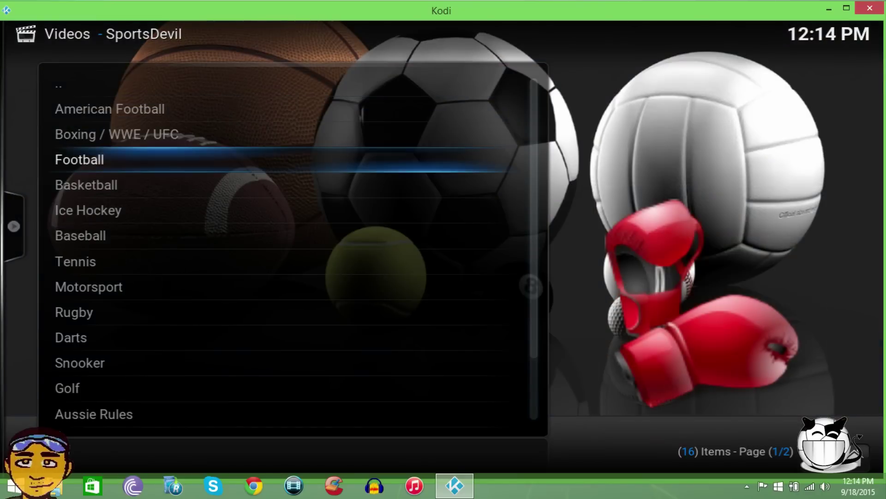
pyautogui.press('Up')
pyautogui.press('Up')
pyautogui.press('Up')
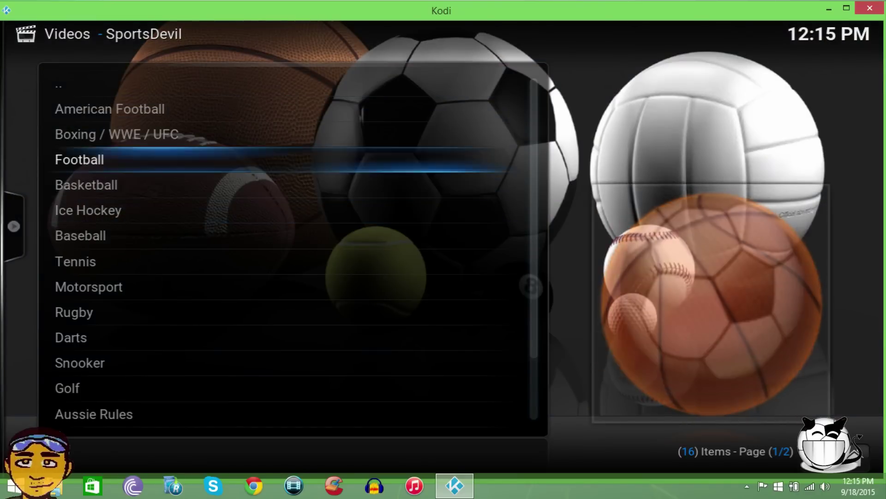
pyautogui.press('Down')
pyautogui.press('Down')
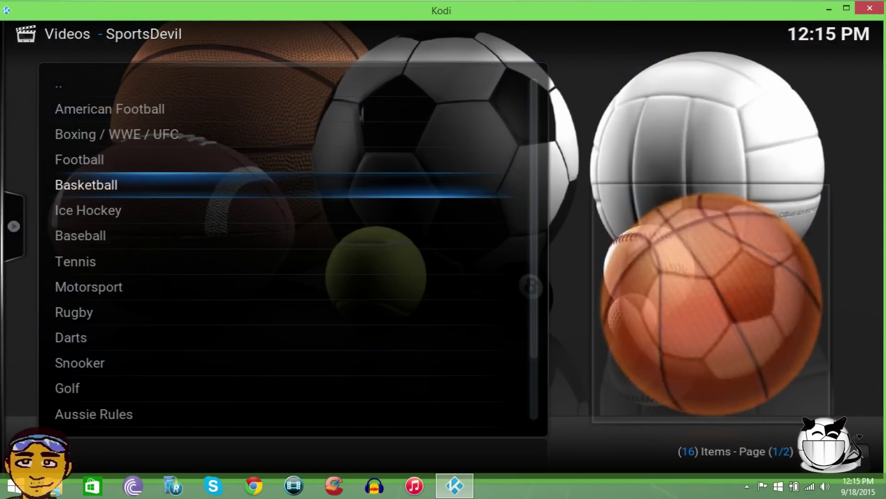
pyautogui.press('Down')
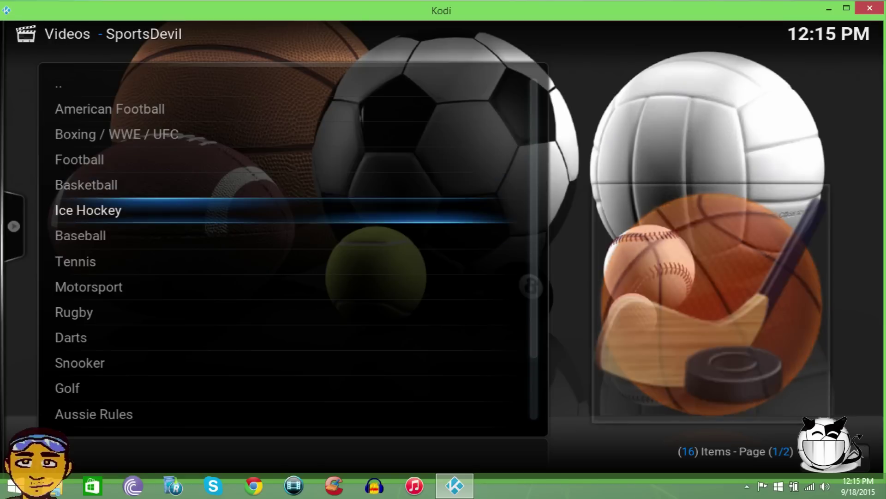
pyautogui.press('Down')
pyautogui.press('Down')
pyautogui.press('Up')
pyautogui.press('Up')
pyautogui.press('Up')
pyautogui.press('Up')
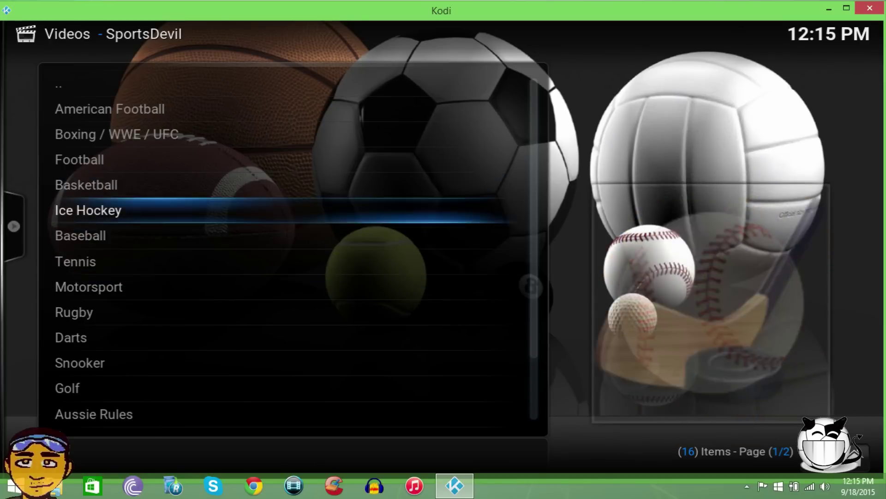
pyautogui.press('Down')
pyautogui.press('Down')
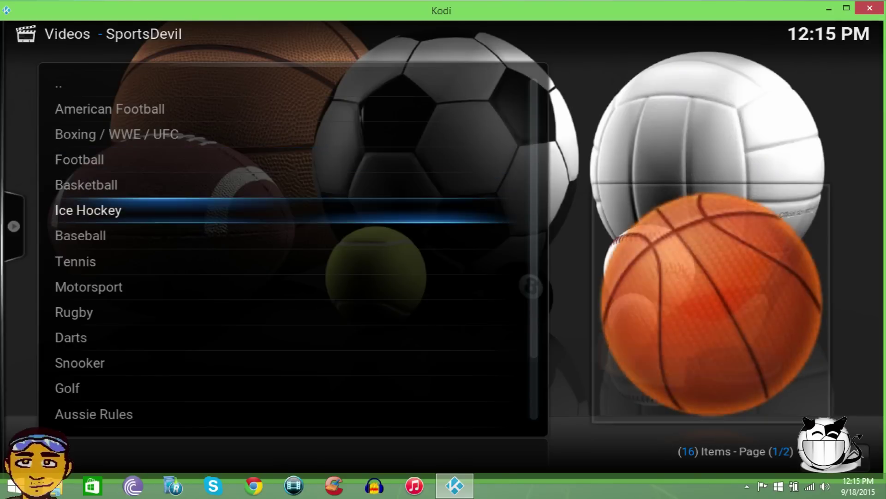
# Open the Basketball category and play NBA TV Link 1
pyautogui.press('Up')
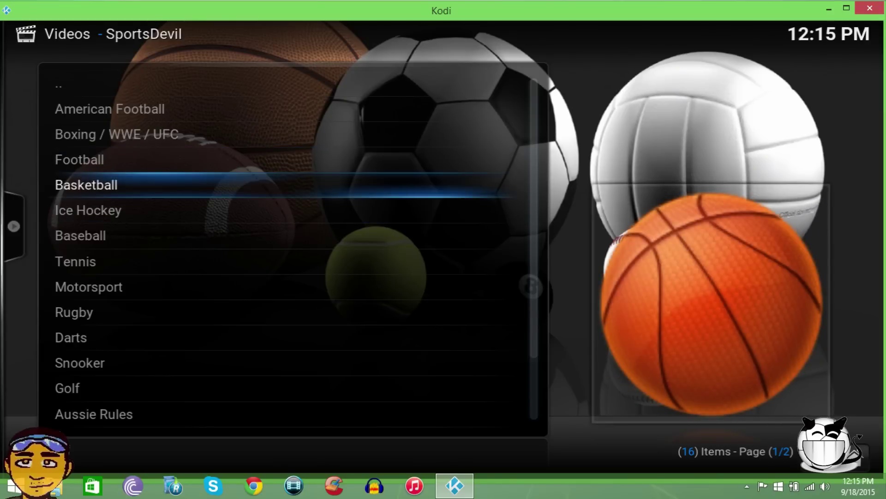
pyautogui.press('Return')
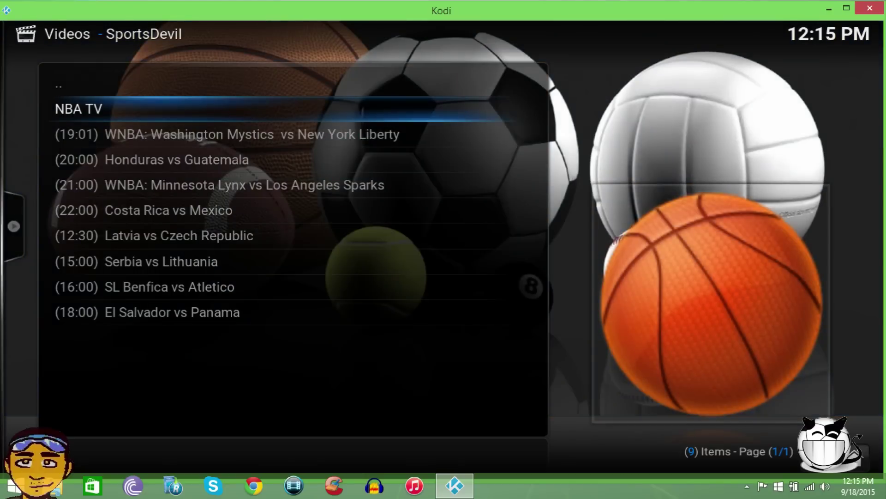
pyautogui.press('Return')
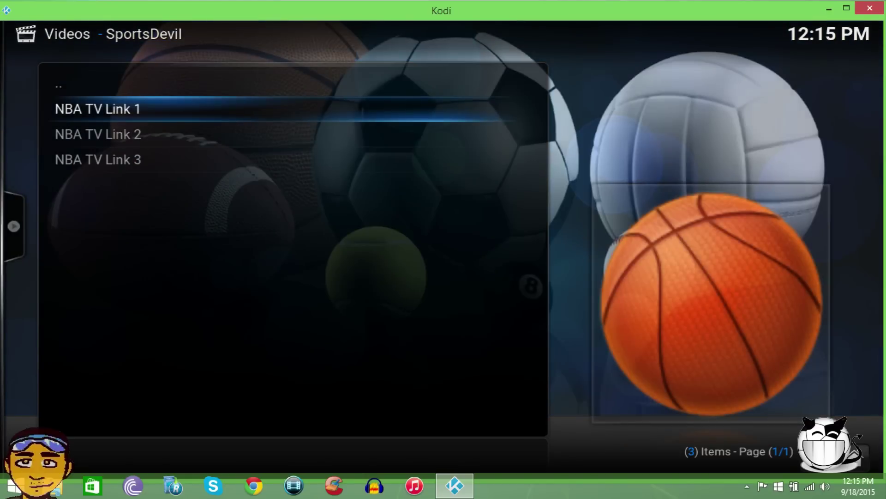
pyautogui.press('Return')
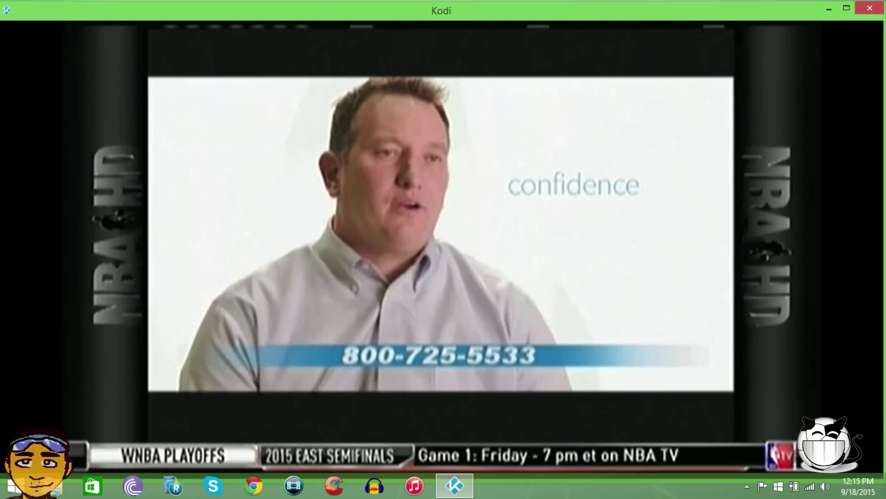
# Stop the NBA TV stream and go back to the Dimsports.eu sports categories
pyautogui.press('Return')
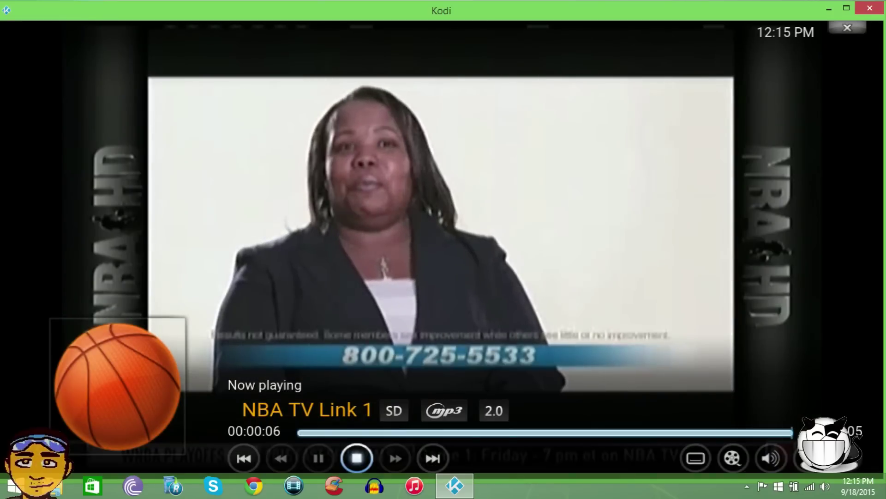
pyautogui.press('Return')
pyautogui.press('Up')
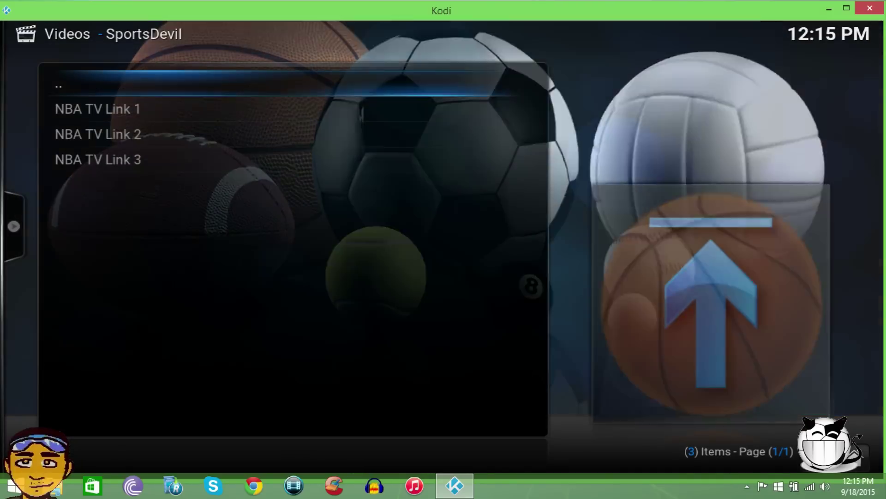
pyautogui.press('Return')
pyautogui.press('Return')
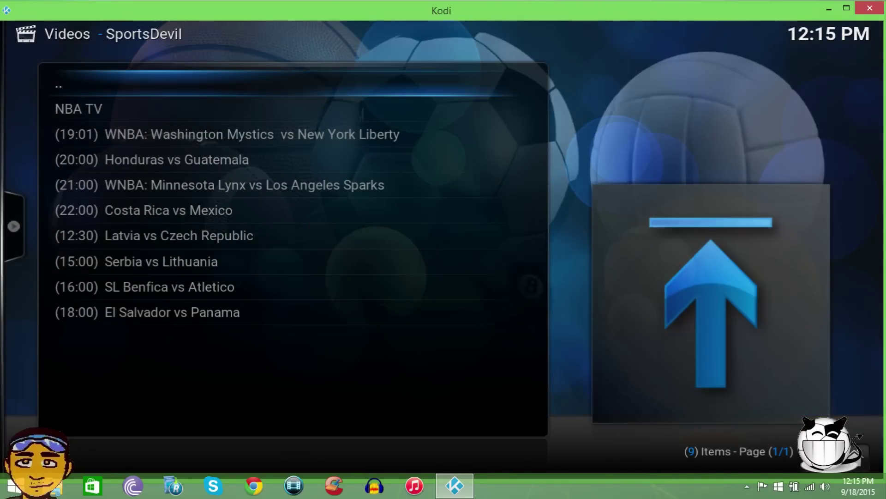
# Return from the Dimsports.eu categories to the Live Sports source list
pyautogui.press('Up')
pyautogui.press('Up')
pyautogui.press('Up')
pyautogui.press('Up')
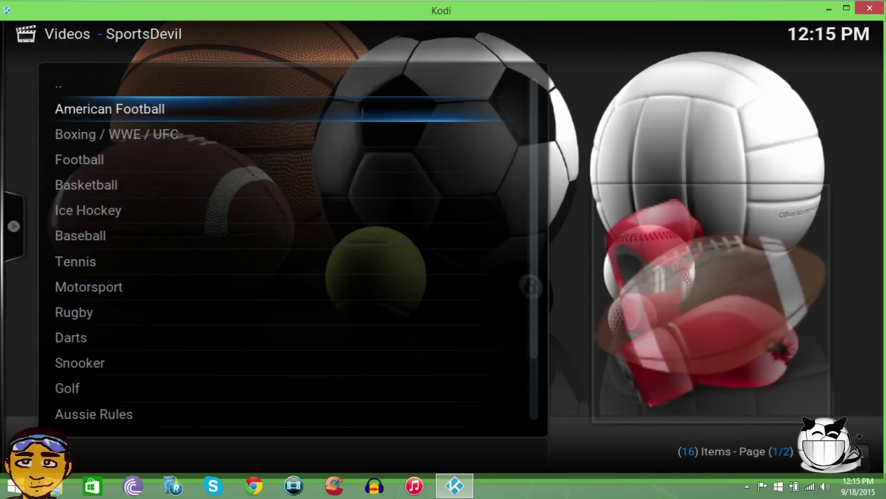
pyautogui.press('Return')
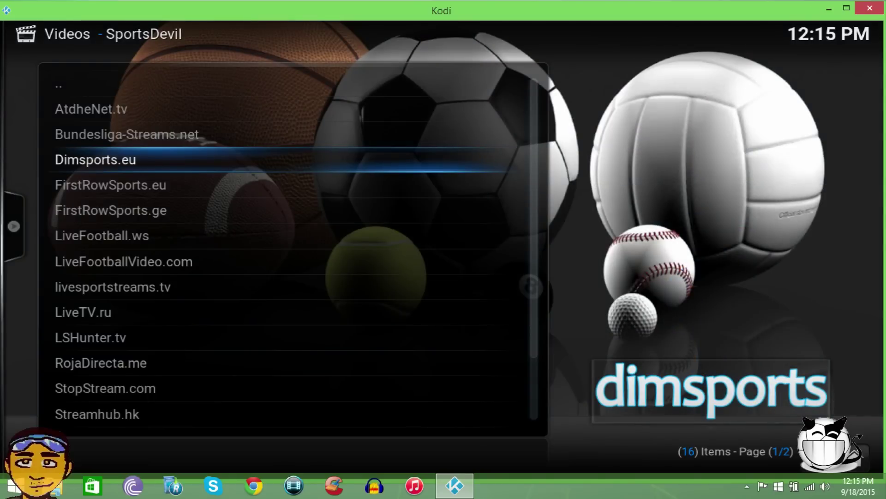
# Look through the other streaming sources in the Live Sports list, such as FirstRowSports.eu, LiveFootball.ws and LiveFootballVideo.com
pyautogui.press('Down')
pyautogui.press('Down')
pyautogui.press('Down')
pyautogui.press('Down')
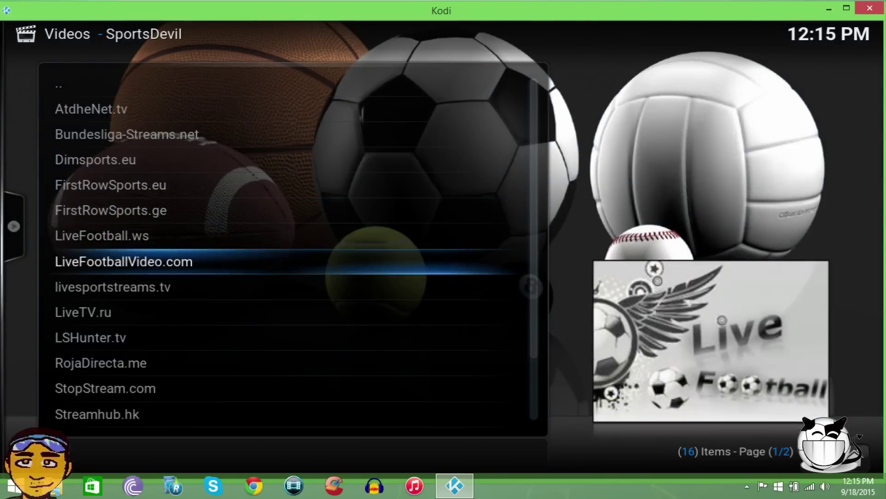
pyautogui.press('Up')
pyautogui.press('Up')
pyautogui.press('Up')
pyautogui.press('Down')
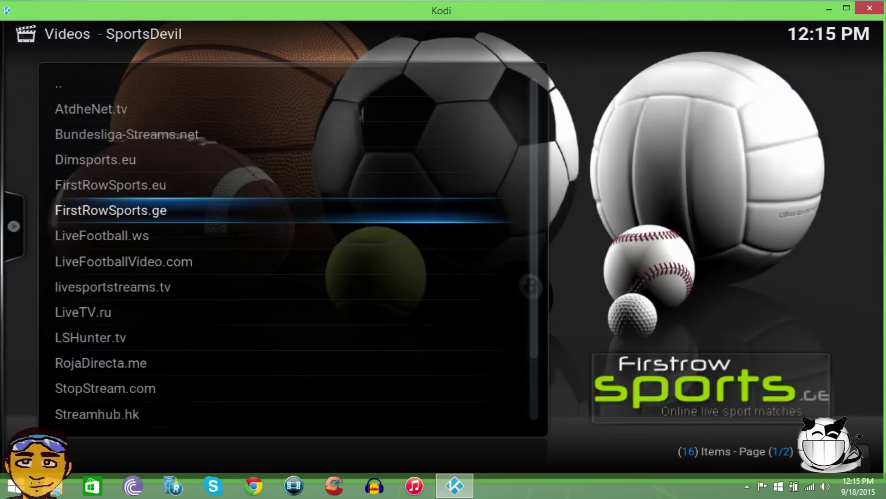
pyautogui.press('Up')
pyautogui.press('Down')
pyautogui.press('Down')
pyautogui.press('Down')
pyautogui.press('Down')
pyautogui.press('Down')
pyautogui.press('Down')
pyautogui.press('Down')
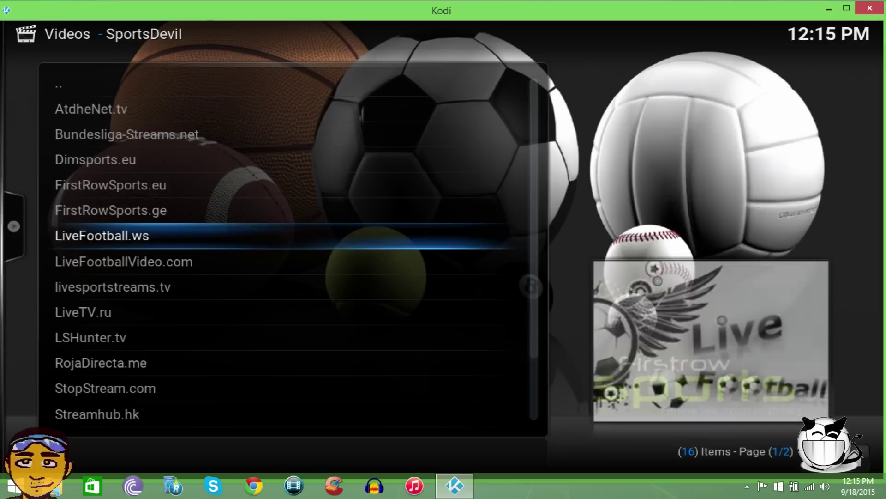
pyautogui.press('Down')
pyautogui.press('Down')
pyautogui.press('Down')
pyautogui.press('Down')
pyautogui.press('Down')
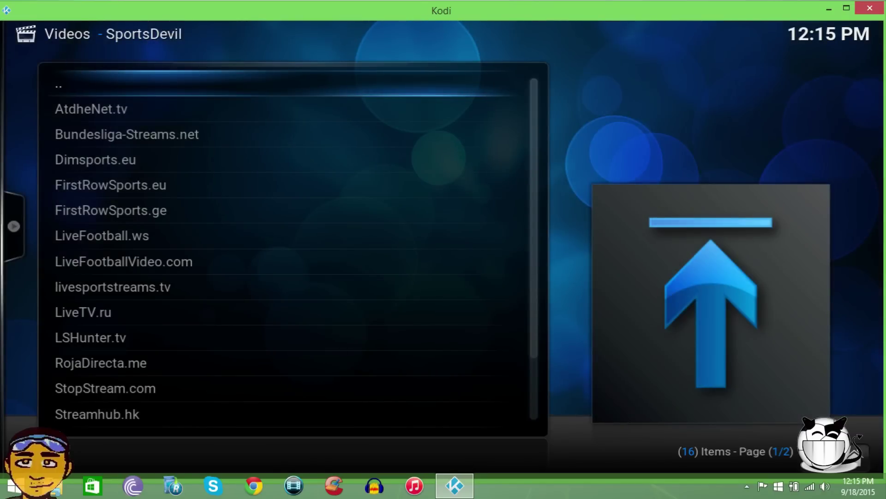
pyautogui.press('Down')
pyautogui.press('Down')
pyautogui.press('Down')
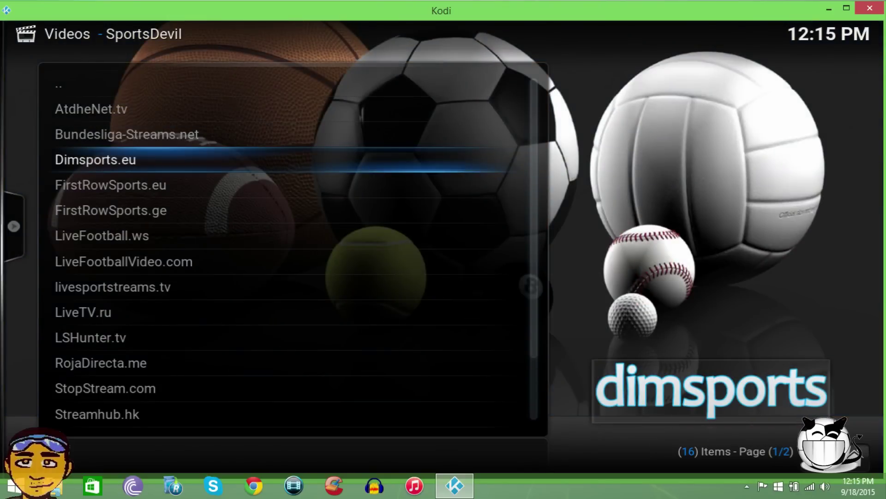
pyautogui.press('Down')
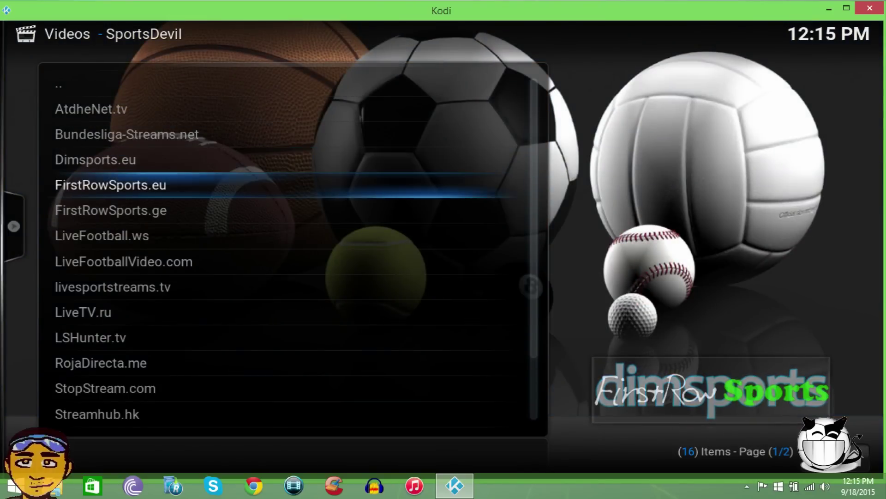
# Leave the Live Sports source list through its parent folder entry
pyautogui.press('Up')
pyautogui.press('Up')
pyautogui.press('Up')
pyautogui.press('Up')
pyautogui.press('Return')
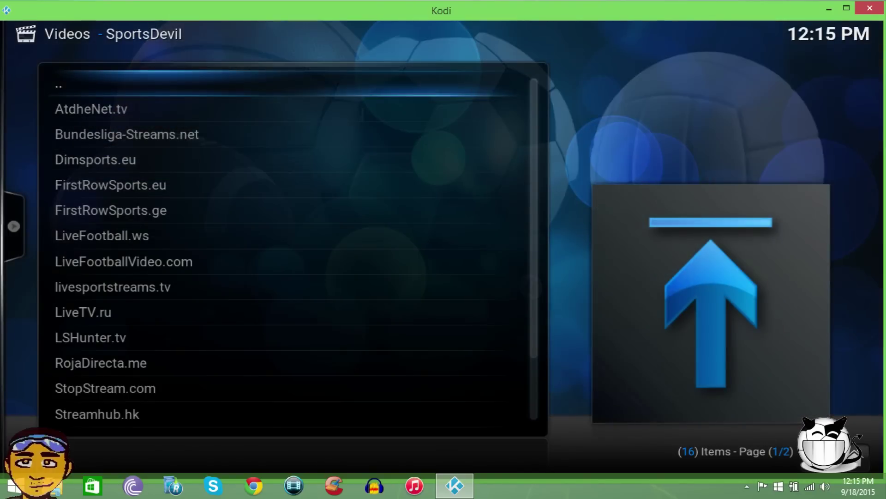